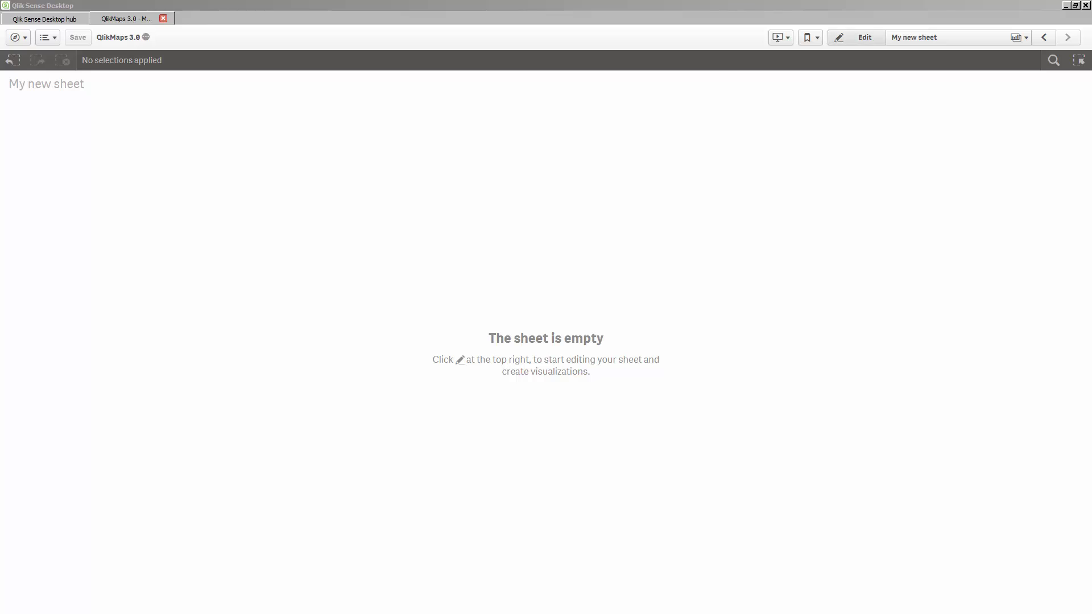
- Add a QlikMaps map to the empty sheet and set its first layer's polygon dimension to Region
{"action": "left_click", "coordinate": [856, 37]}
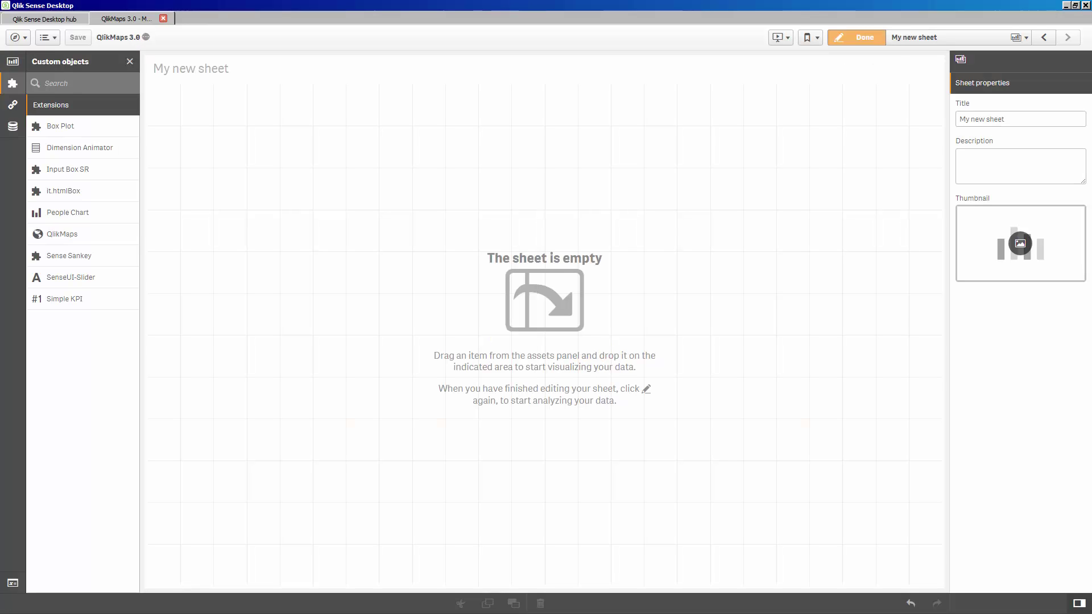
{"action": "left_click_drag", "start_coordinate": [61, 233], "coordinate": [490, 251]}
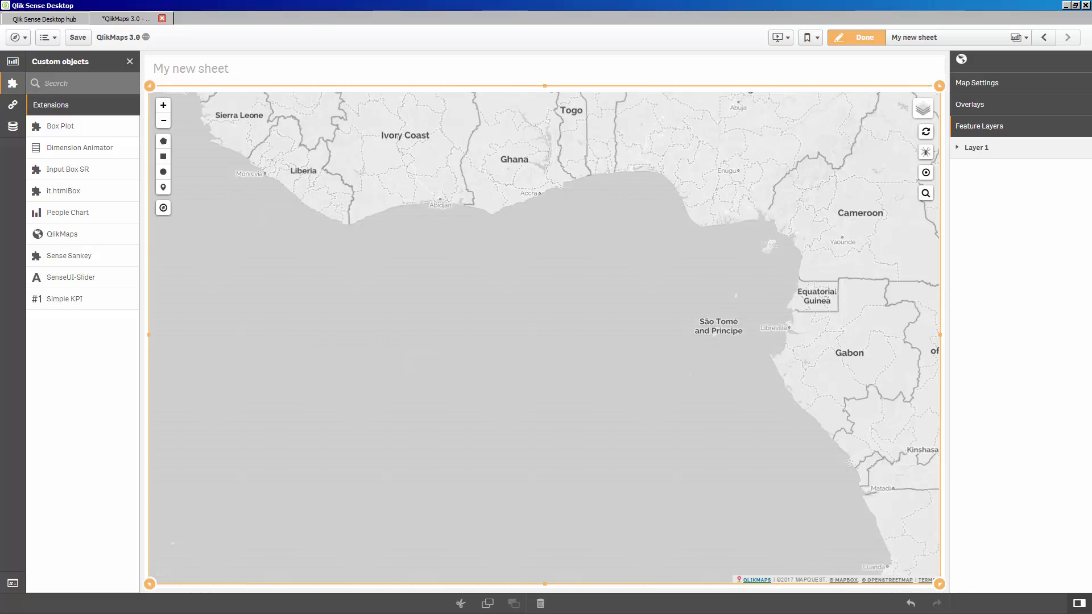
{"action": "left_click", "coordinate": [976, 148]}
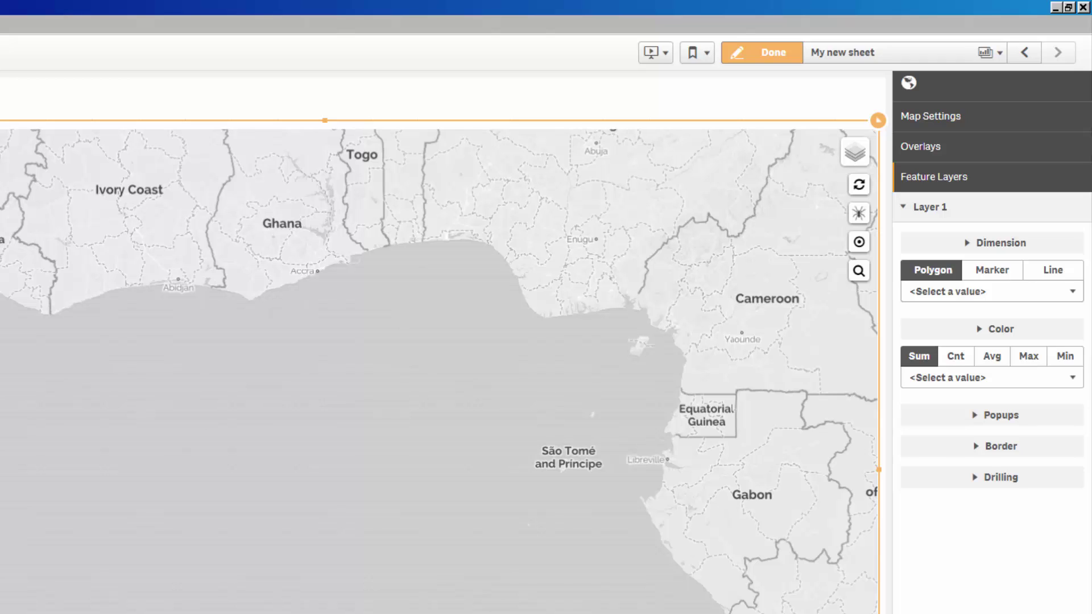
{"action": "left_click", "coordinate": [967, 291]}
{"action": "key", "text": "r"}
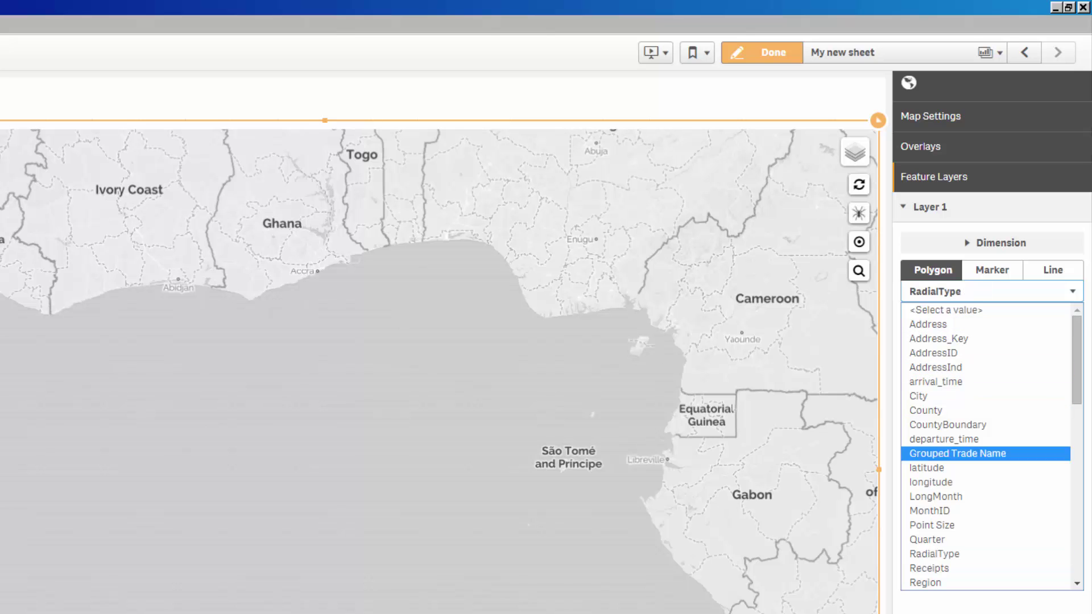
{"action": "left_click", "coordinate": [932, 582]}
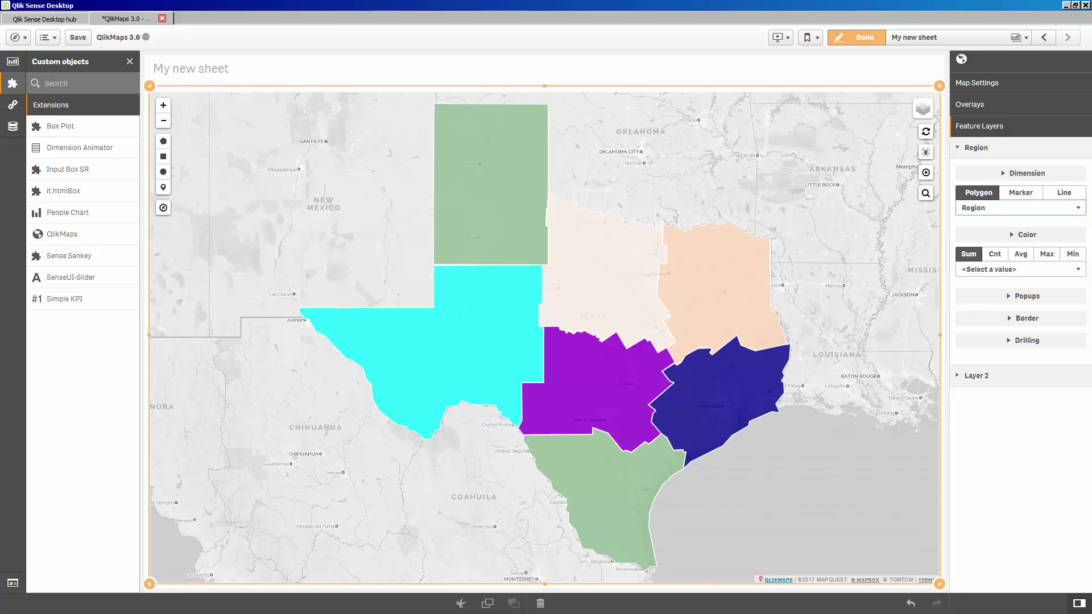
{"action": "left_click", "coordinate": [721, 302]}
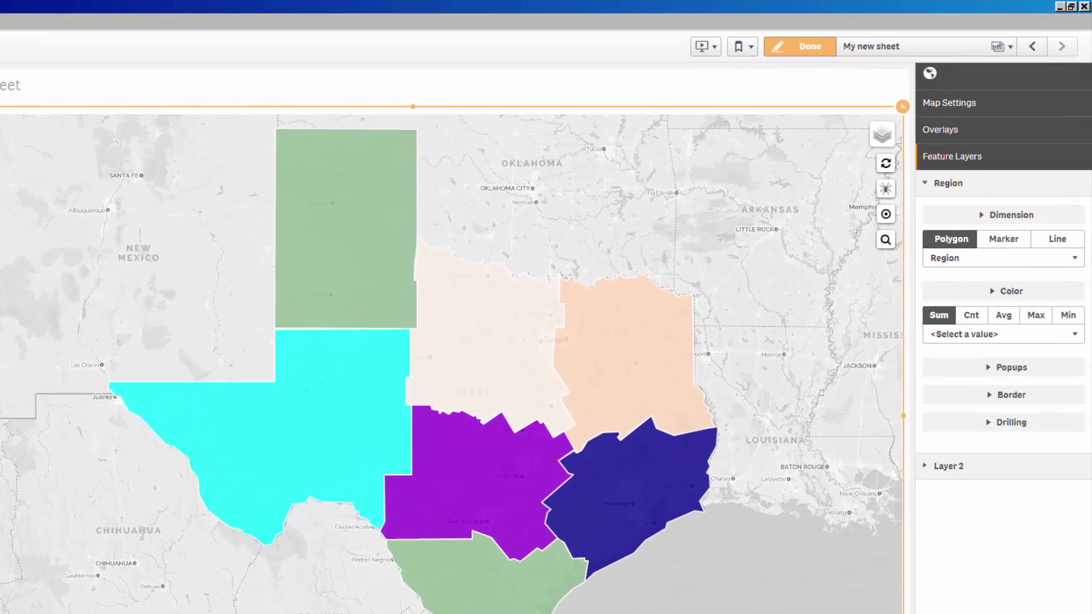
- Color the Region layer by the sum of Receipts and check the North East region's popup
{"action": "left_click", "coordinate": [946, 335]}
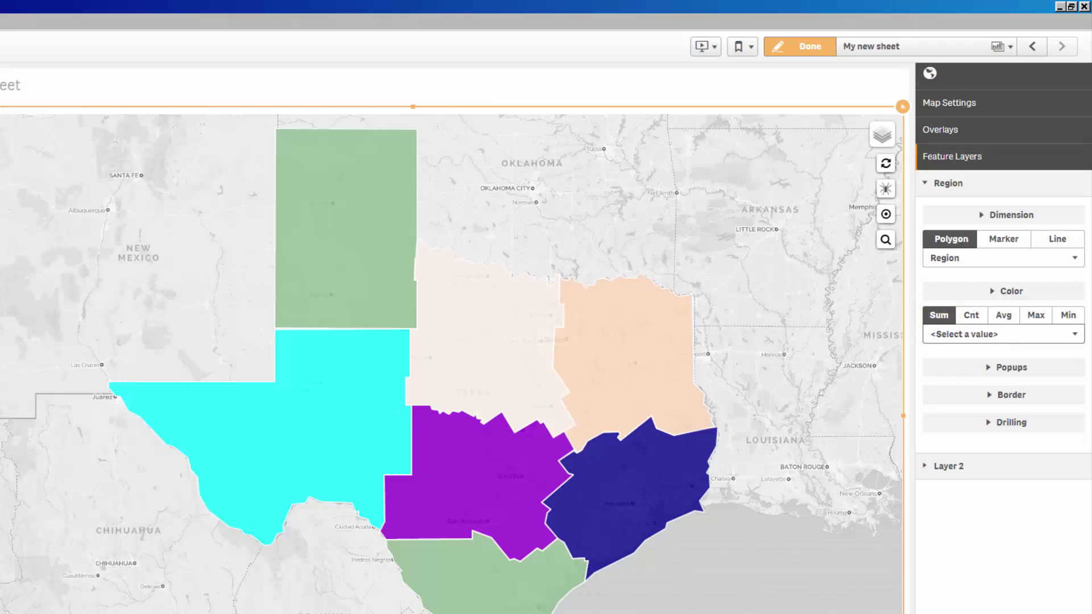
{"action": "left_click", "coordinate": [1000, 334]}
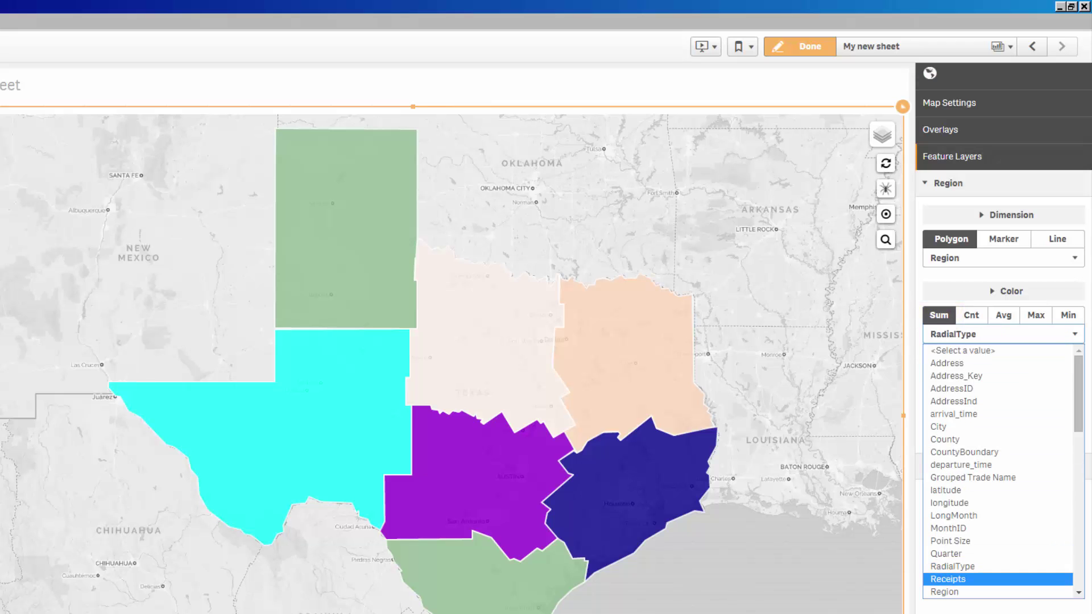
{"action": "left_click", "coordinate": [948, 578]}
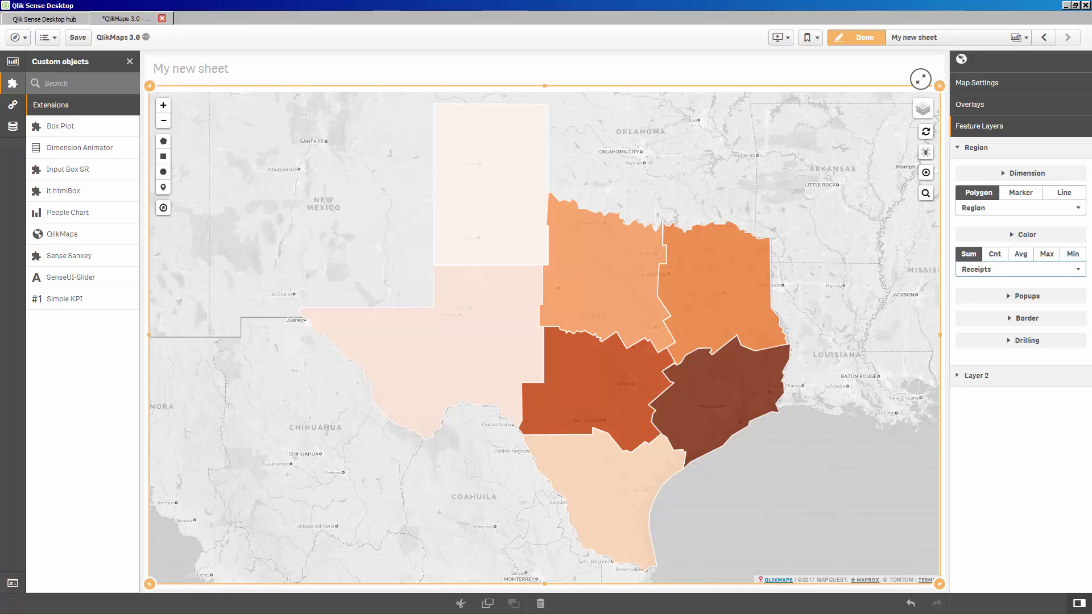
{"action": "mouse_move", "coordinate": [707, 296]}
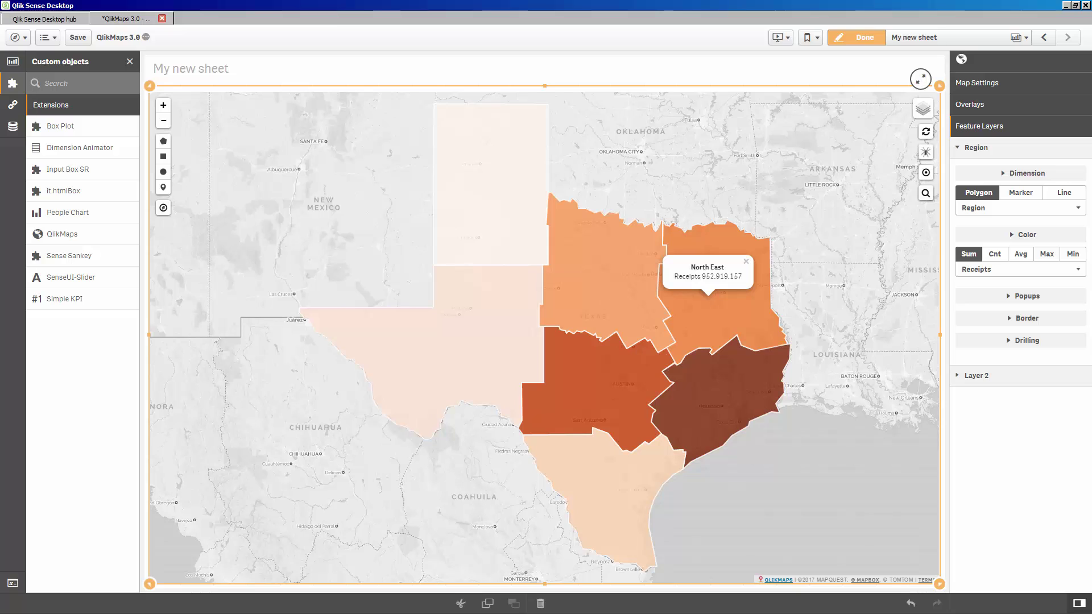
{"action": "left_click", "coordinate": [746, 261]}
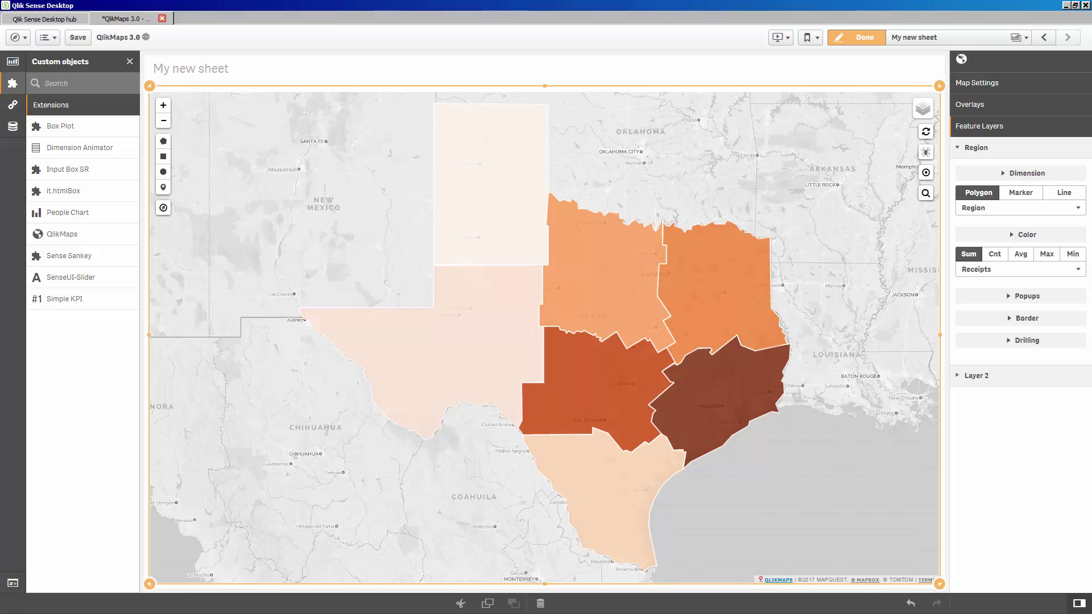
- Change the Region layer's color palette to Greens
{"action": "left_click", "coordinate": [1026, 234]}
{"action": "left_click", "coordinate": [1020, 341]}
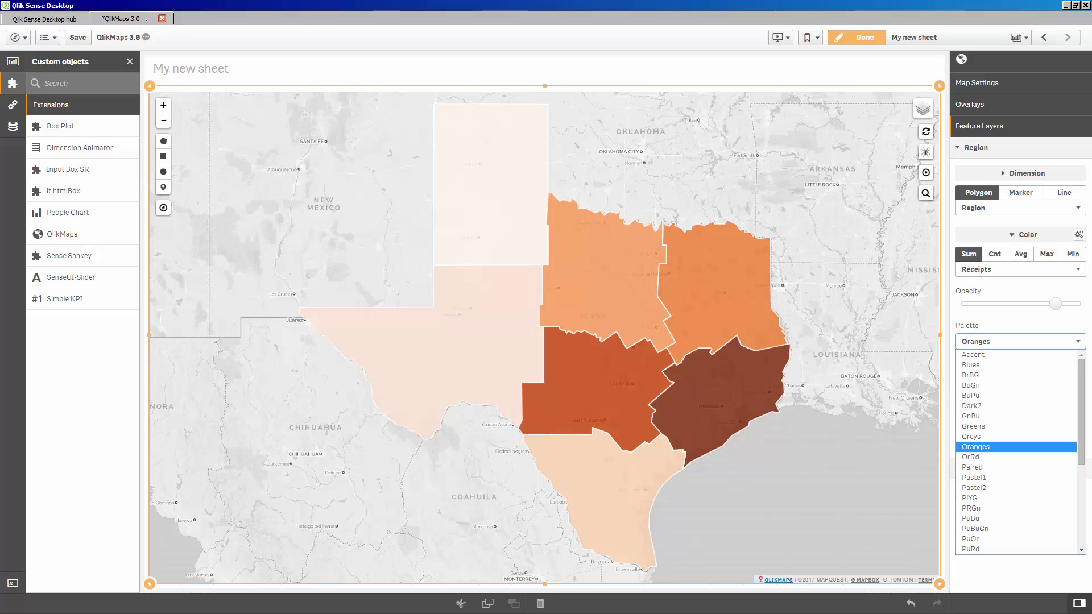
{"action": "left_click", "coordinate": [1001, 426]}
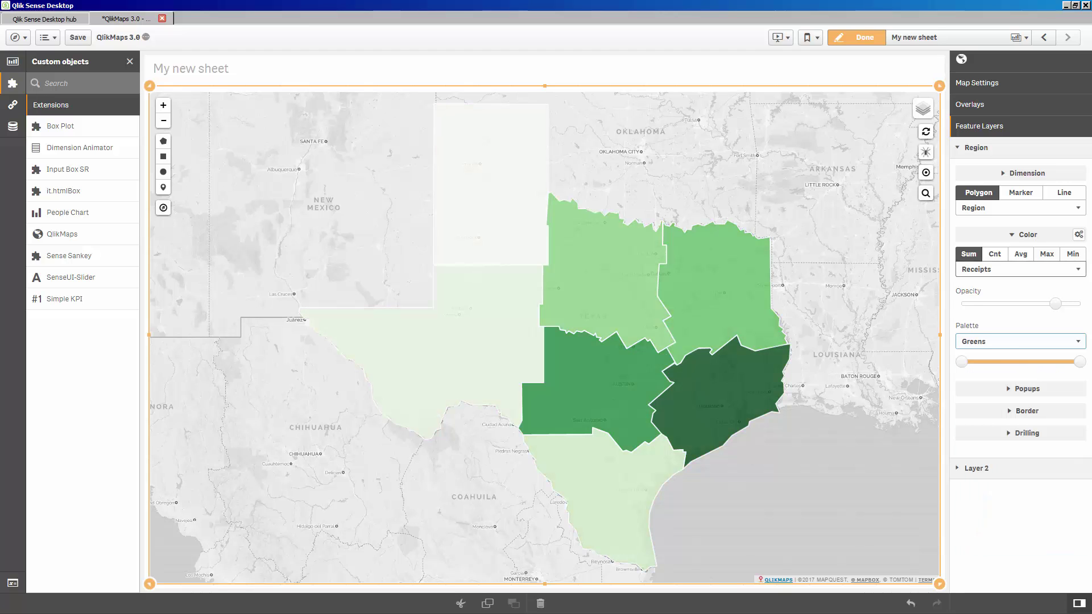
- Base the Region layer's color on an expression that sums Receipts for month 2: Sum({$ <MonthID = {2}>}[Receipts])
{"action": "left_click", "coordinate": [1020, 269]}
{"action": "scroll", "coordinate": [1005, 389], "scroll_direction": "down", "scroll_amount": 5}
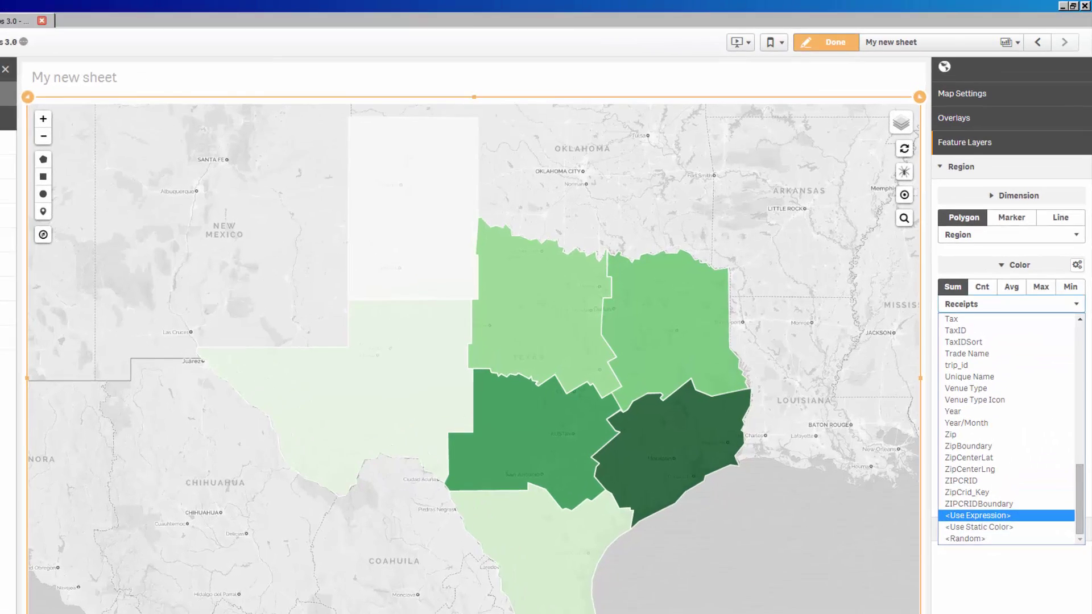
{"action": "left_click", "coordinate": [990, 456]}
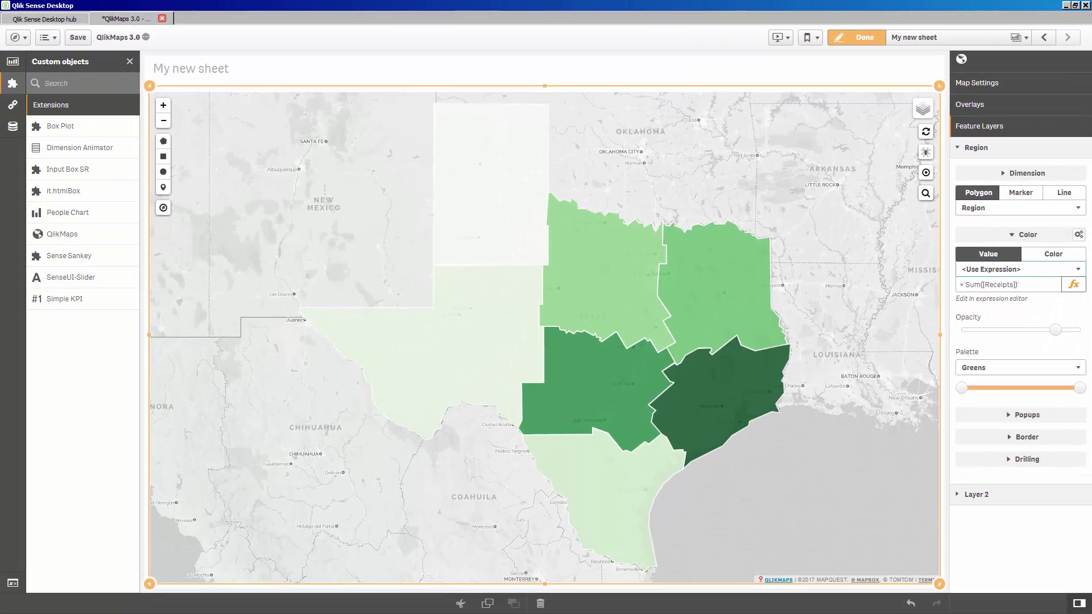
{"action": "left_click", "coordinate": [1074, 285]}
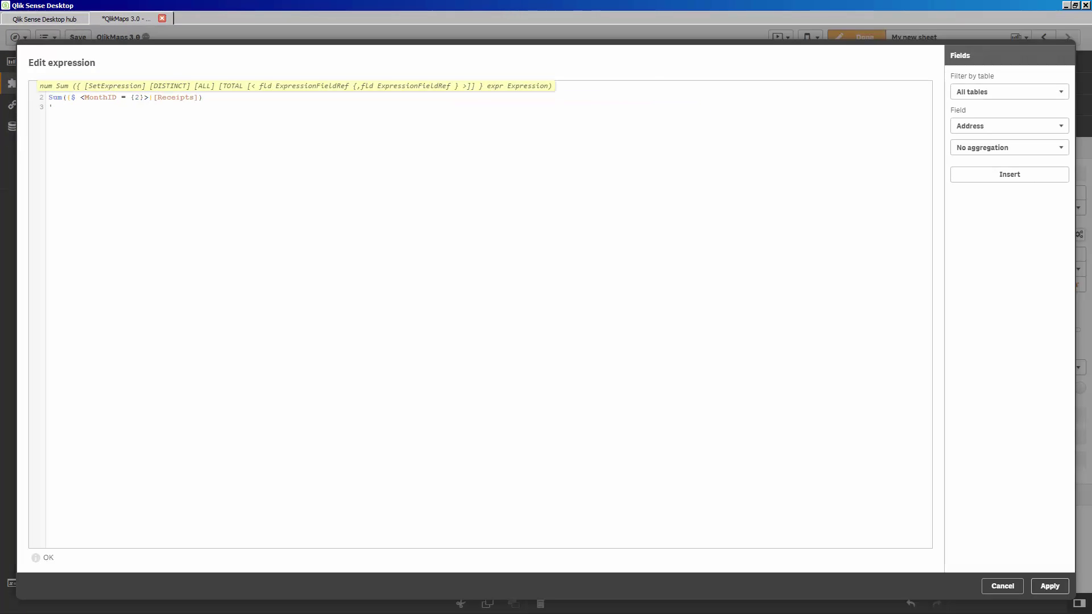
{"action": "left_click", "coordinate": [1049, 586]}
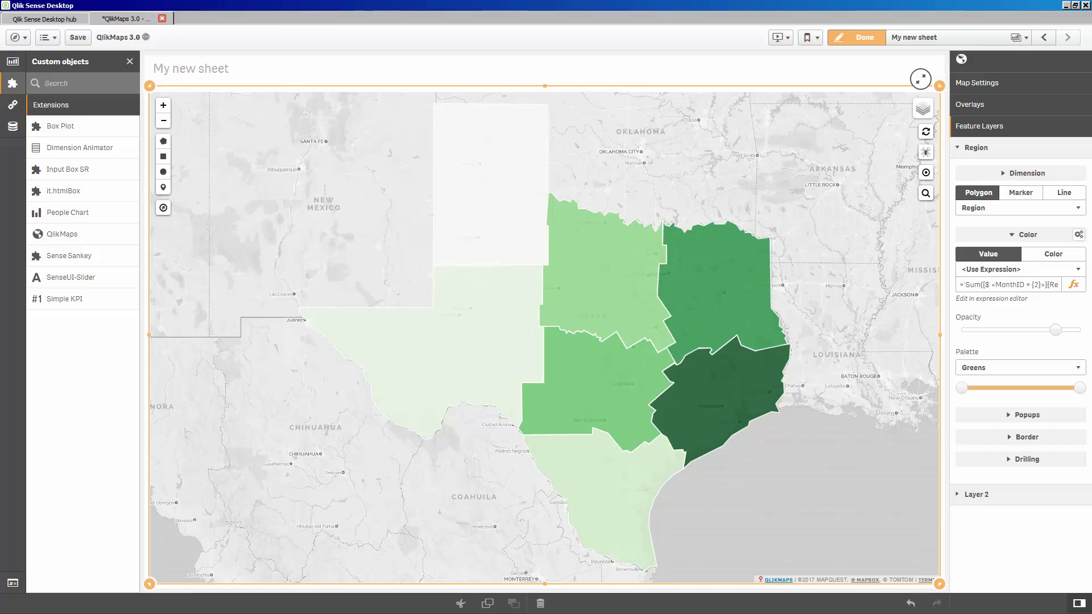
- Replace the auto-generated Region popups with a centered HTML expression showing the bold Region name and MonthID 2 Receipts sum formatted as #,###
{"action": "mouse_move", "coordinate": [704, 299]}
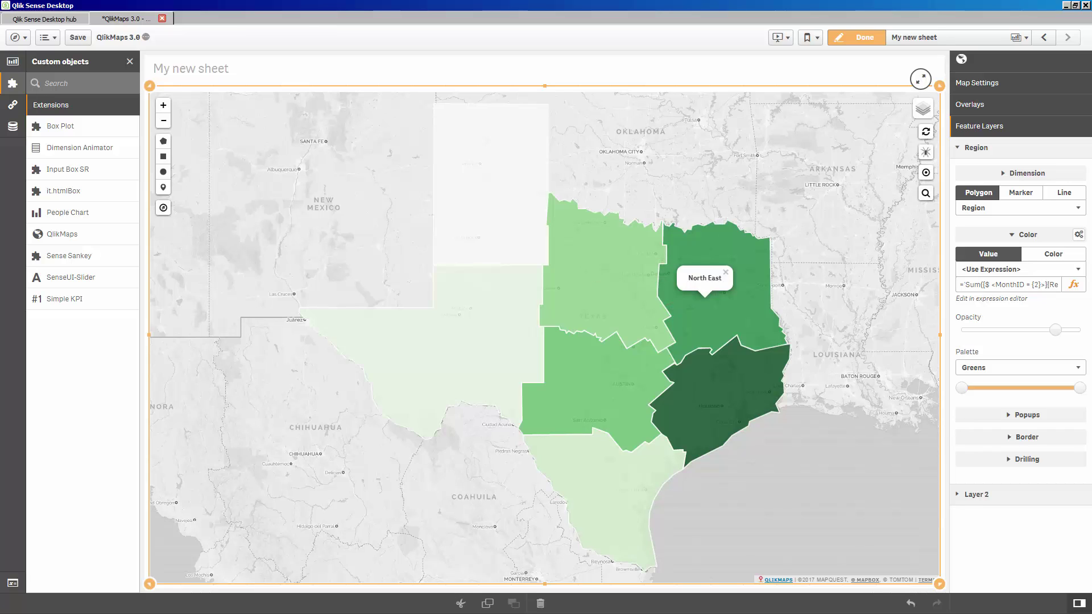
{"action": "mouse_move", "coordinate": [604, 391]}
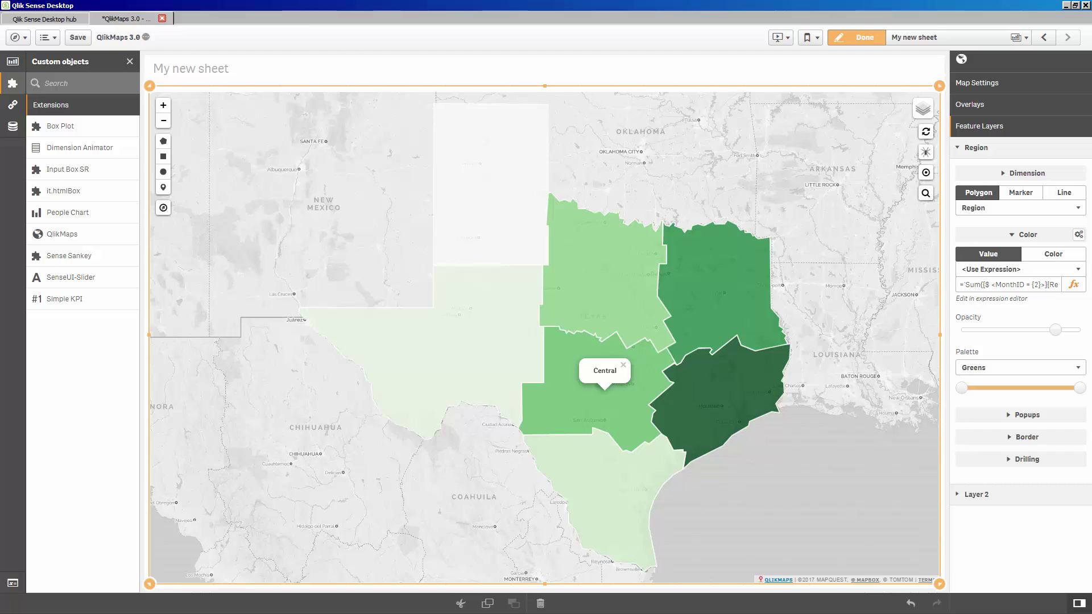
{"action": "left_click", "coordinate": [1026, 415]}
{"action": "left_click", "coordinate": [961, 435]}
{"action": "left_click", "coordinate": [1074, 461]}
{"action": "type", "text": "=' ''<div style=\"text-align:center;\">     <b>'' & [Region] & ''</b>     <br>     Receipts  '' & num(Sum( {$ <MonthID = {2}>} [Receipts]), ''#,###.'') & '' </div>'' '"}
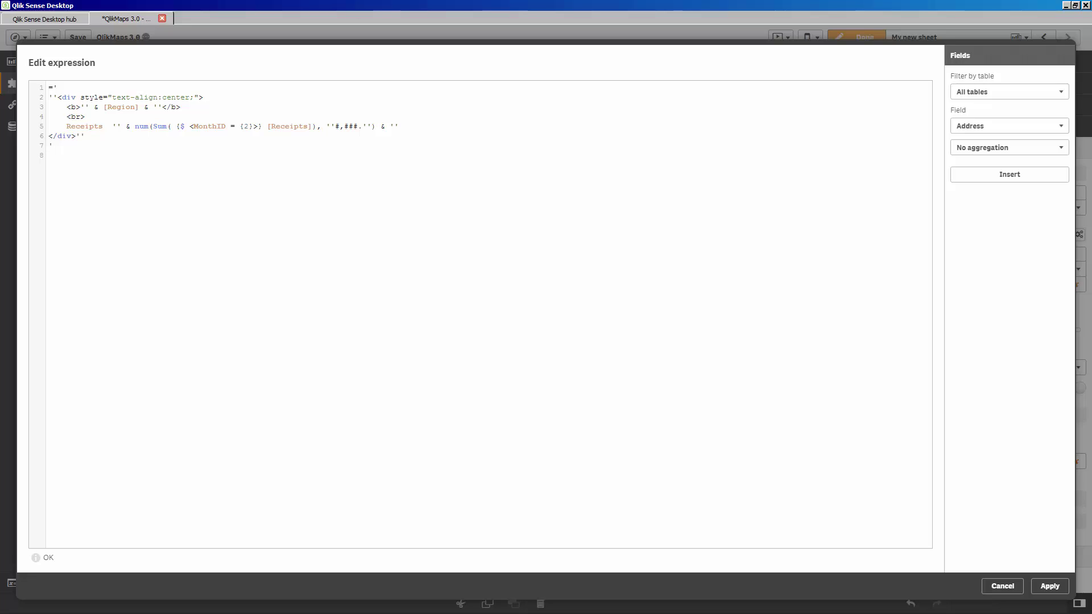
{"action": "left_click", "coordinate": [1049, 586]}
{"action": "left_click", "coordinate": [1049, 586]}
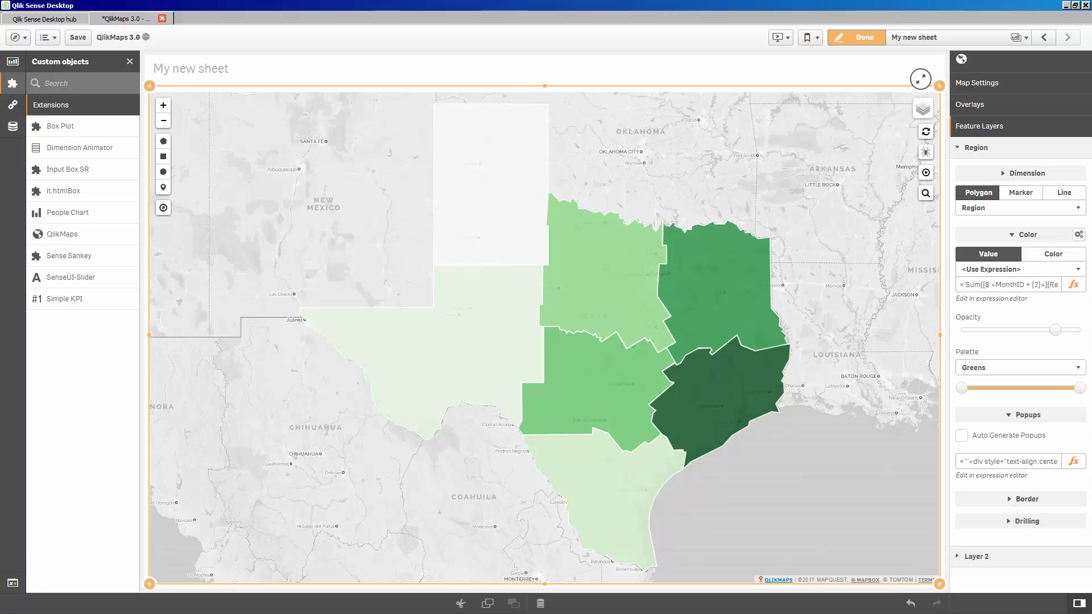
{"action": "mouse_move", "coordinate": [688, 317]}
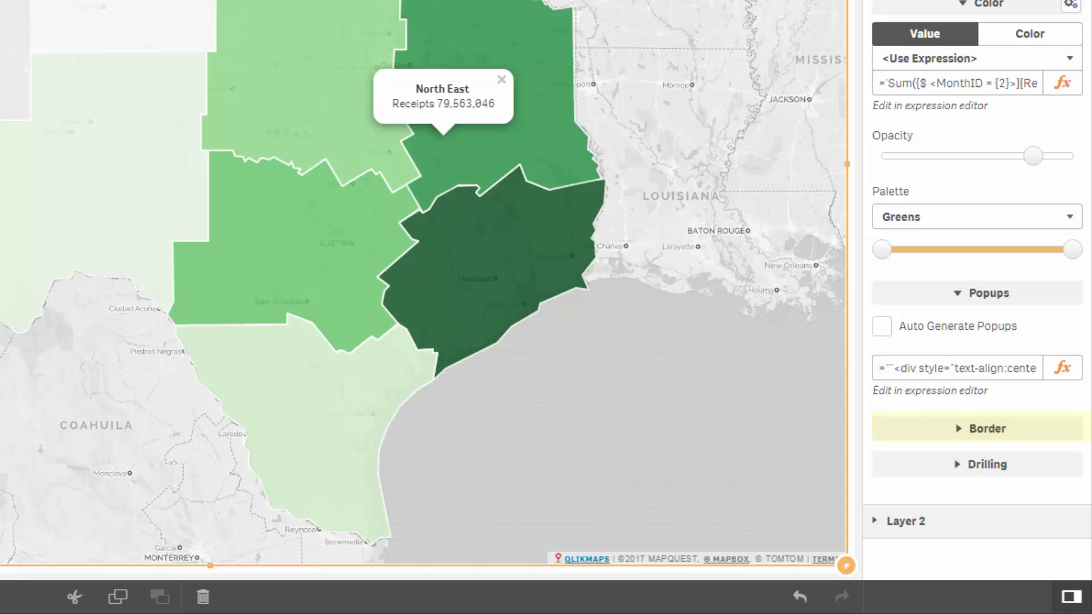
- Set the Region layer's border color to <2 Shades Darker than undefined>
{"action": "left_click", "coordinate": [977, 429]}
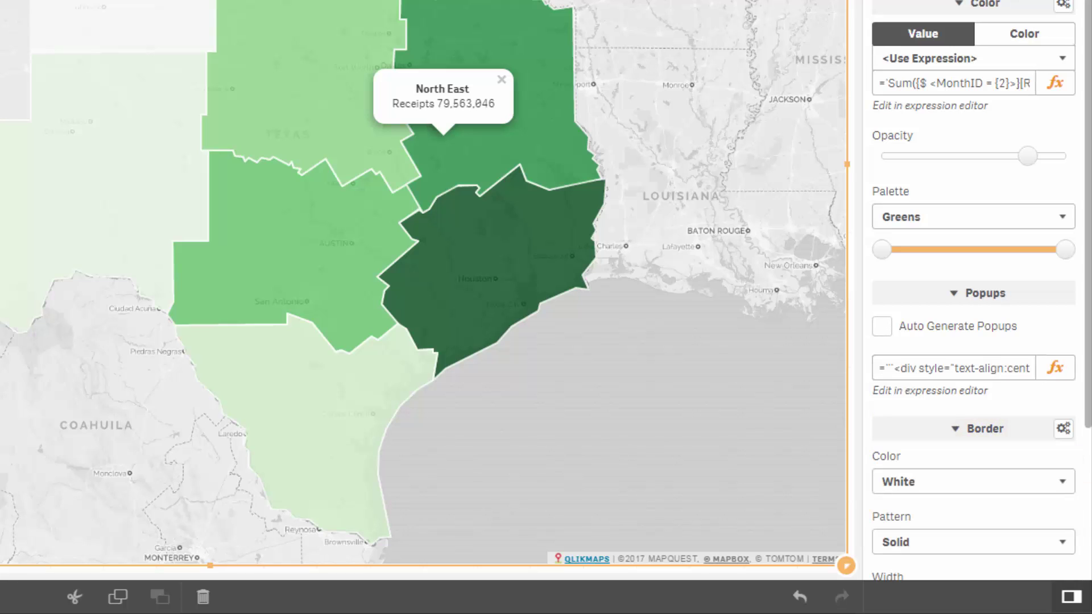
{"action": "scroll", "coordinate": [973, 318], "scroll_direction": "down", "scroll_amount": 3}
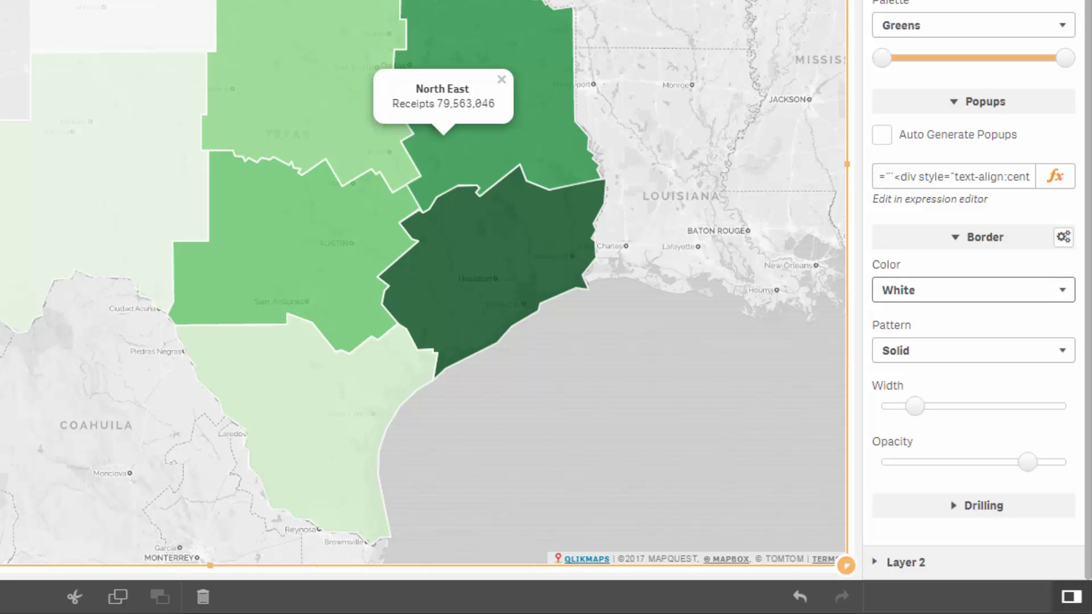
{"action": "left_click", "coordinate": [973, 290]}
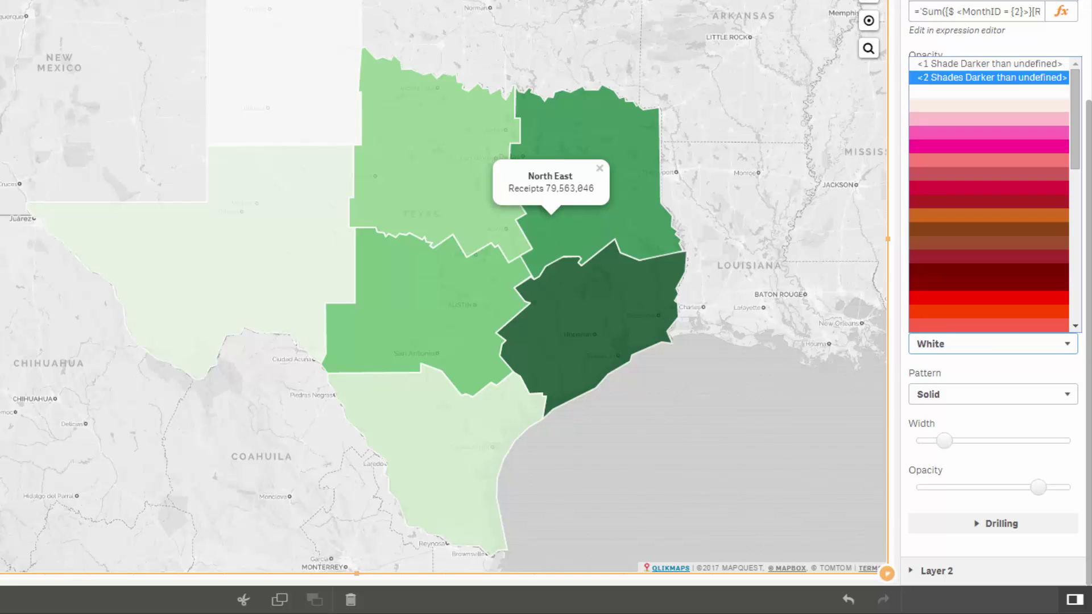
{"action": "left_click", "coordinate": [992, 78]}
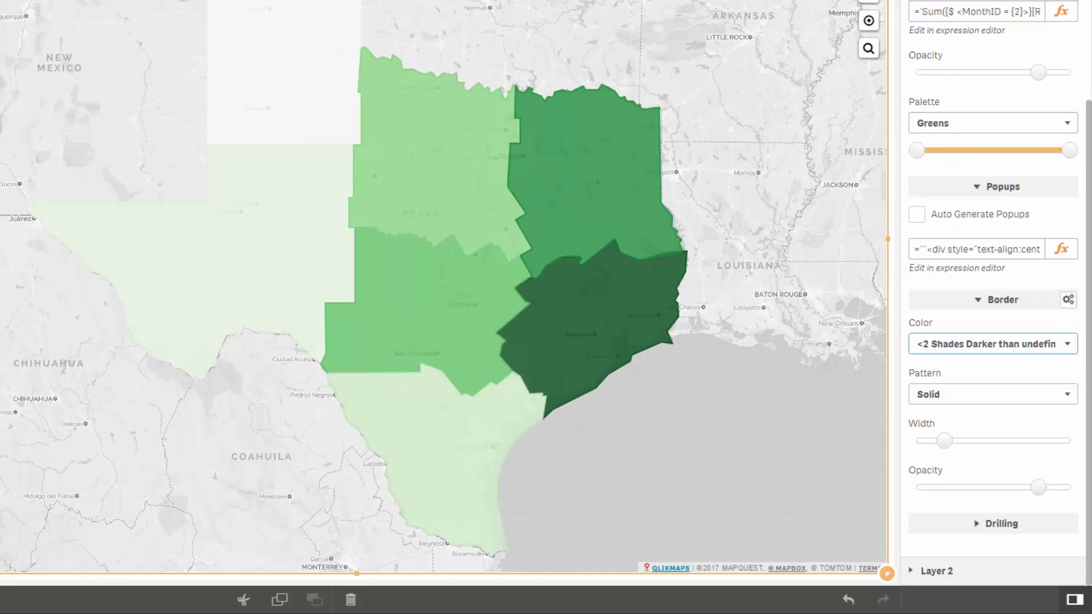
- Set the Region layer's border pattern to Dotted2
{"action": "left_click", "coordinate": [992, 394]}
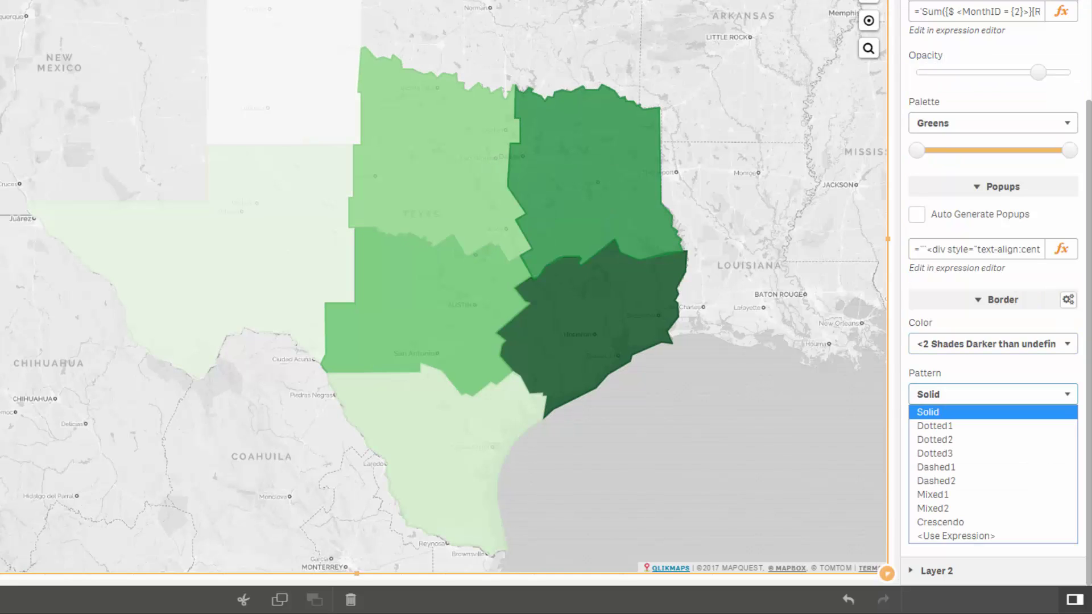
{"action": "key", "text": "Down"}
{"action": "key", "text": "Down"}
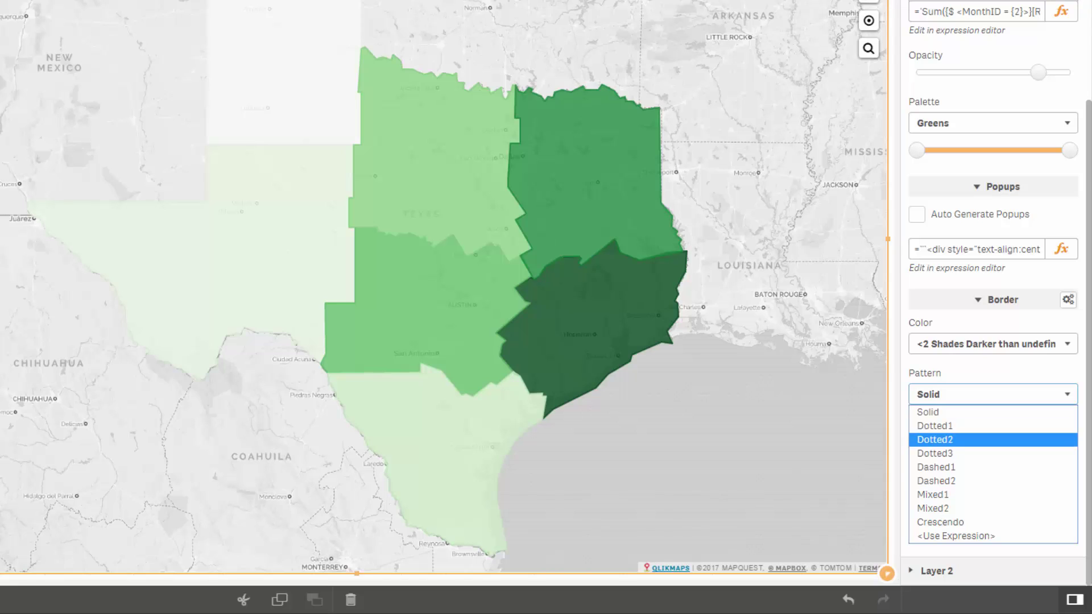
{"action": "key", "text": "Return"}
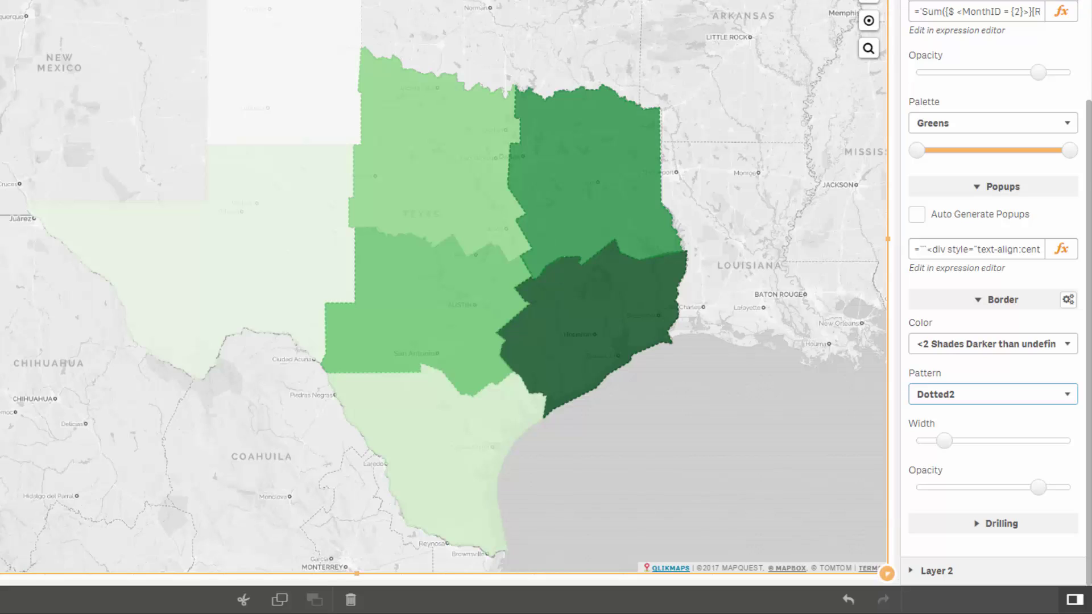
- Set the Region border's width to 7 and opacity to 30, and switch these settings to expression input
{"action": "left_click_drag", "start_coordinate": [944, 440], "coordinate": [1014, 441]}
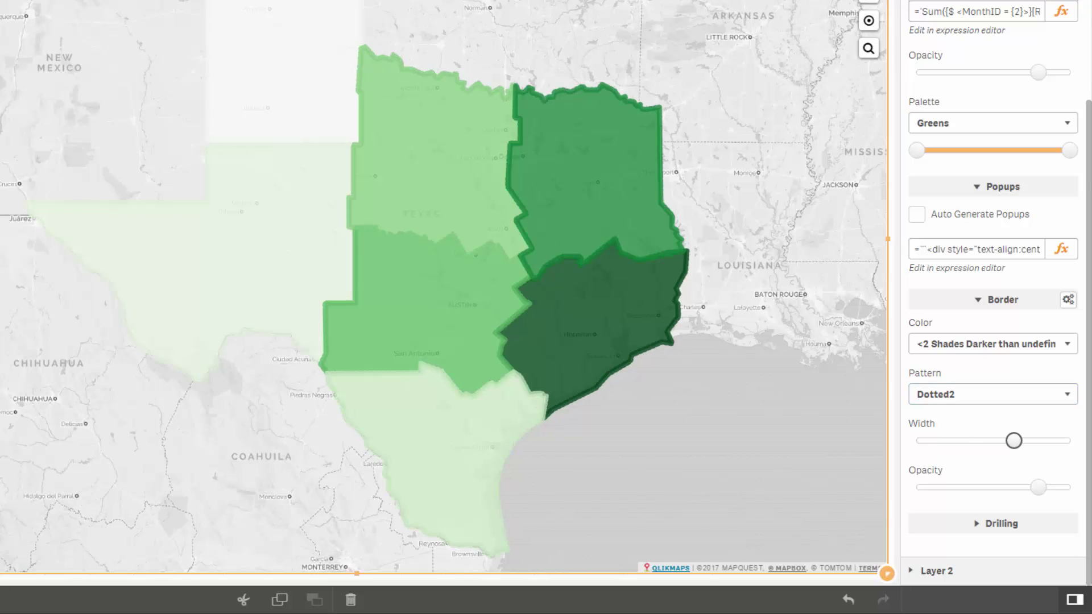
{"action": "left_click_drag", "start_coordinate": [1038, 487], "coordinate": [959, 487]}
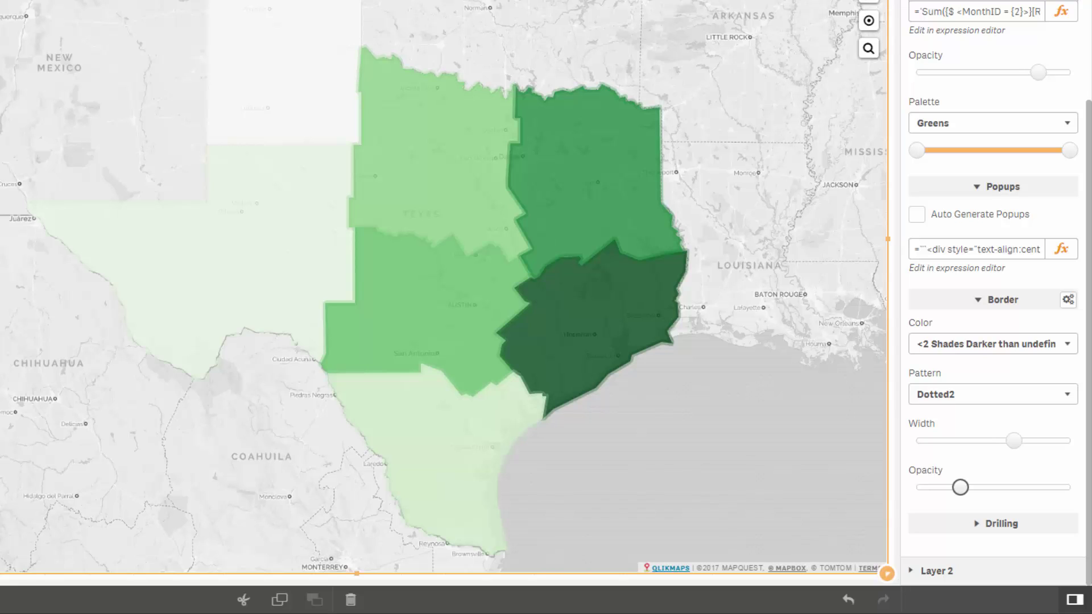
{"action": "left_click", "coordinate": [1067, 299]}
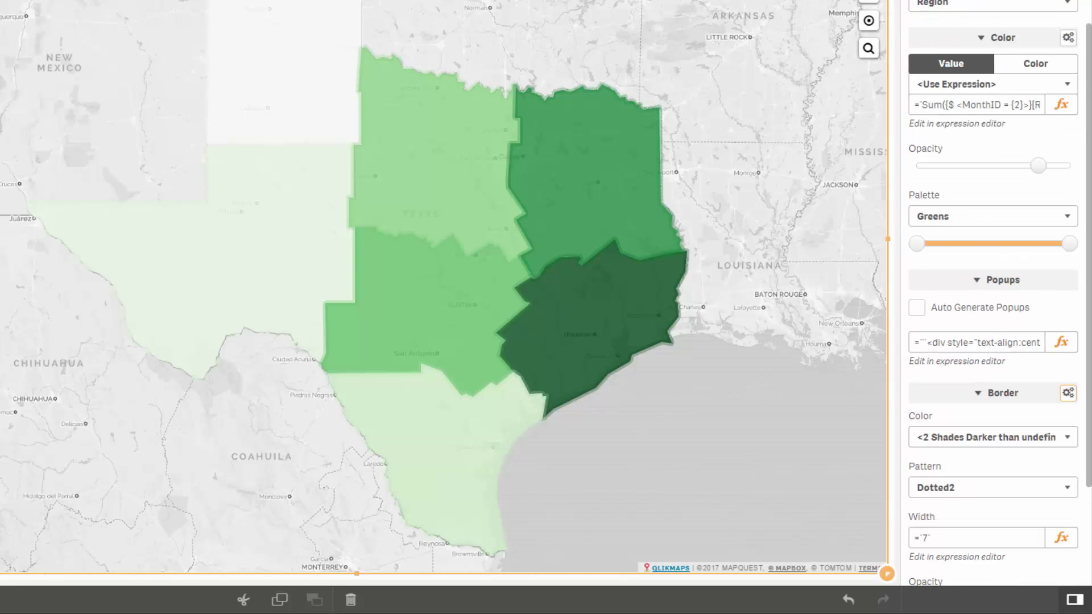
{"action": "scroll", "coordinate": [992, 307], "scroll_direction": "down", "scroll_amount": 2}
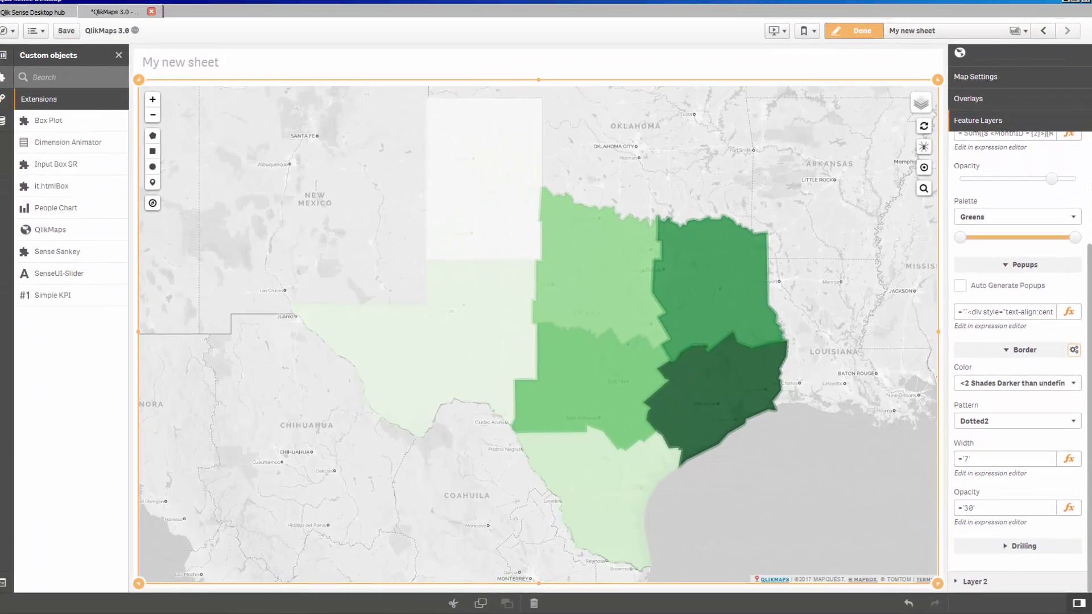
- Set up the second feature layer as a polygon layer by County
{"action": "scroll", "coordinate": [1018, 363], "scroll_direction": "up", "scroll_amount": 1}
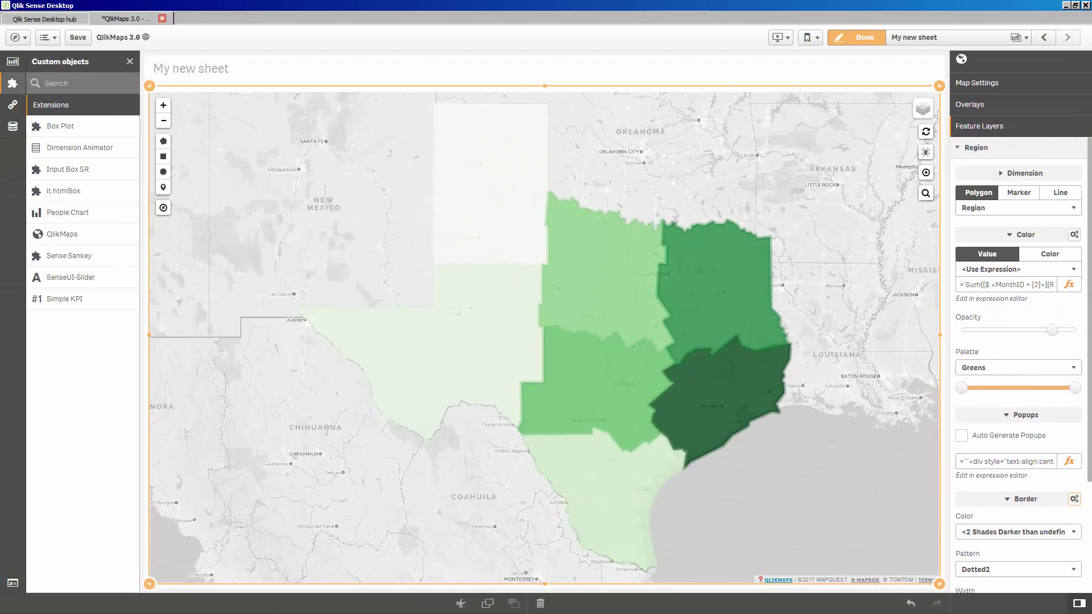
{"action": "left_click", "coordinate": [975, 147]}
{"action": "left_click", "coordinate": [975, 170]}
{"action": "left_click", "coordinate": [1020, 230]}
{"action": "key", "text": "c"}
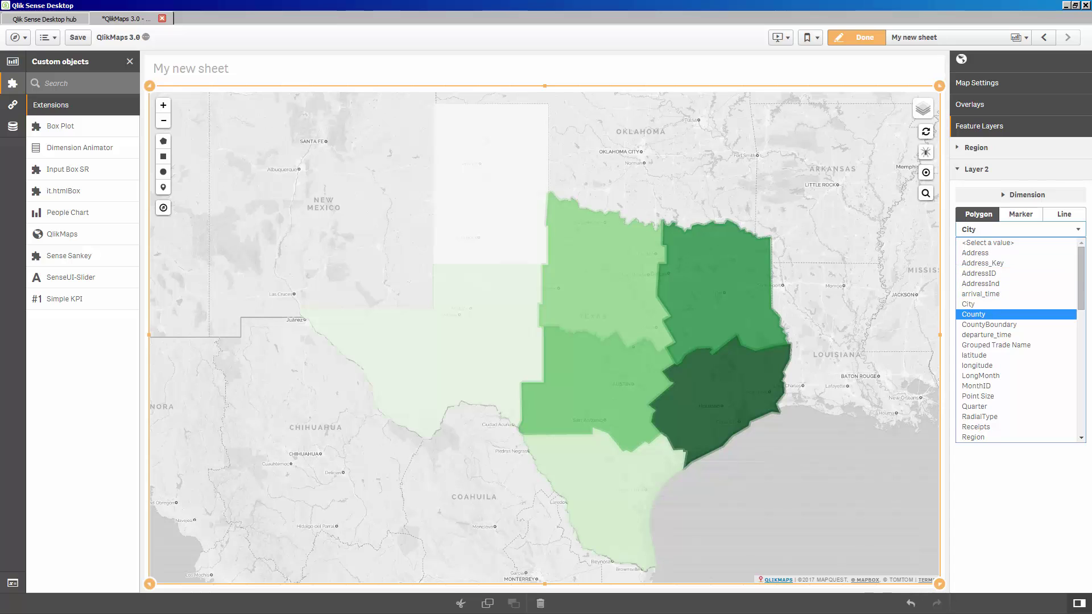
{"action": "key", "text": "Return"}
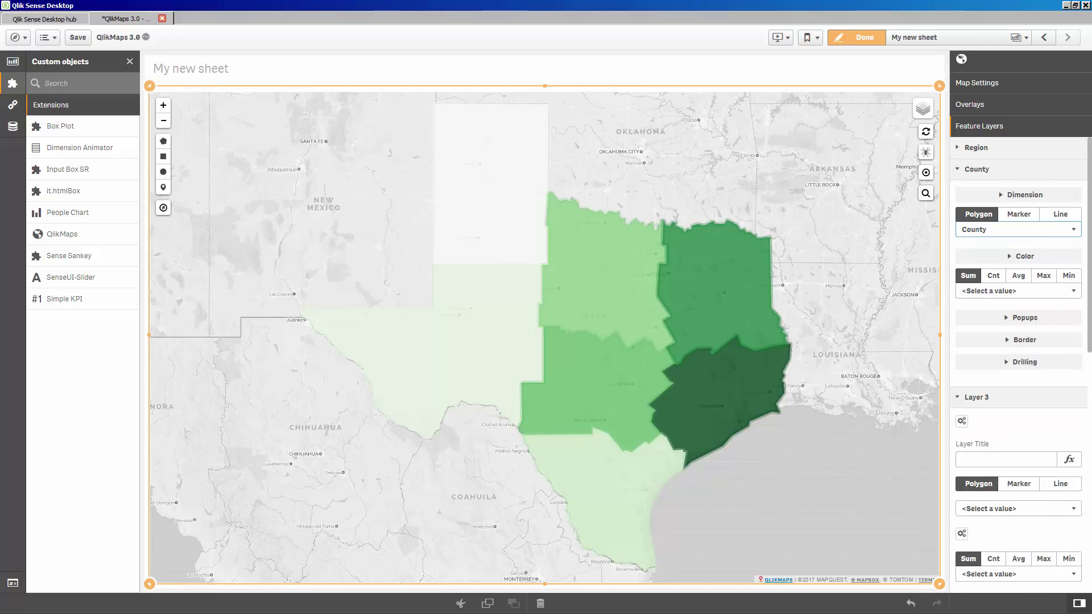
- Color the County layer by the sum of Receipts
{"action": "left_click", "coordinate": [1020, 291]}
{"action": "key", "text": "r"}
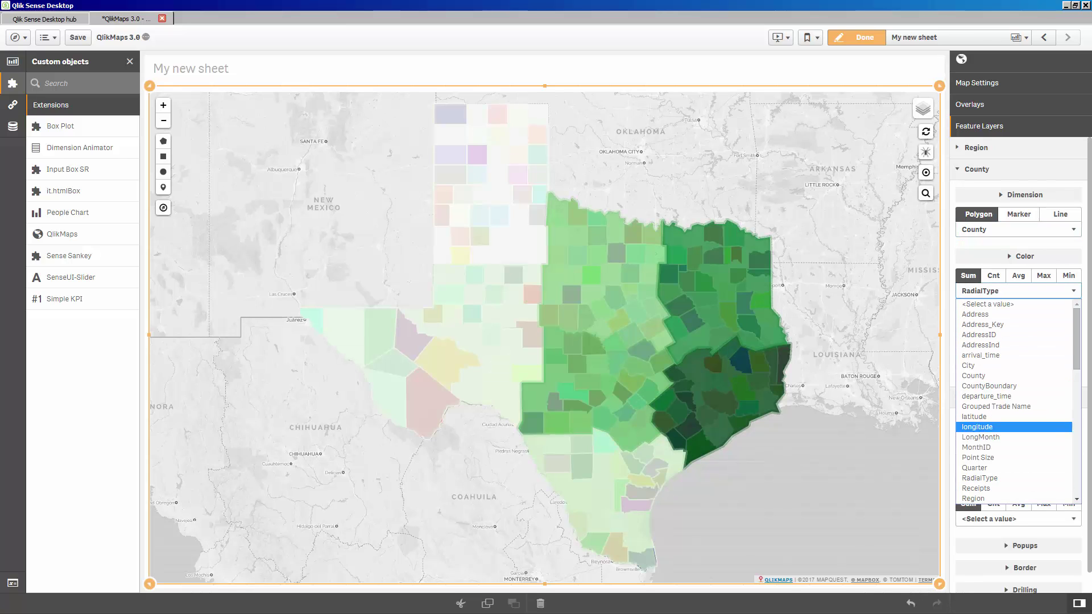
{"action": "left_click", "coordinate": [991, 488]}
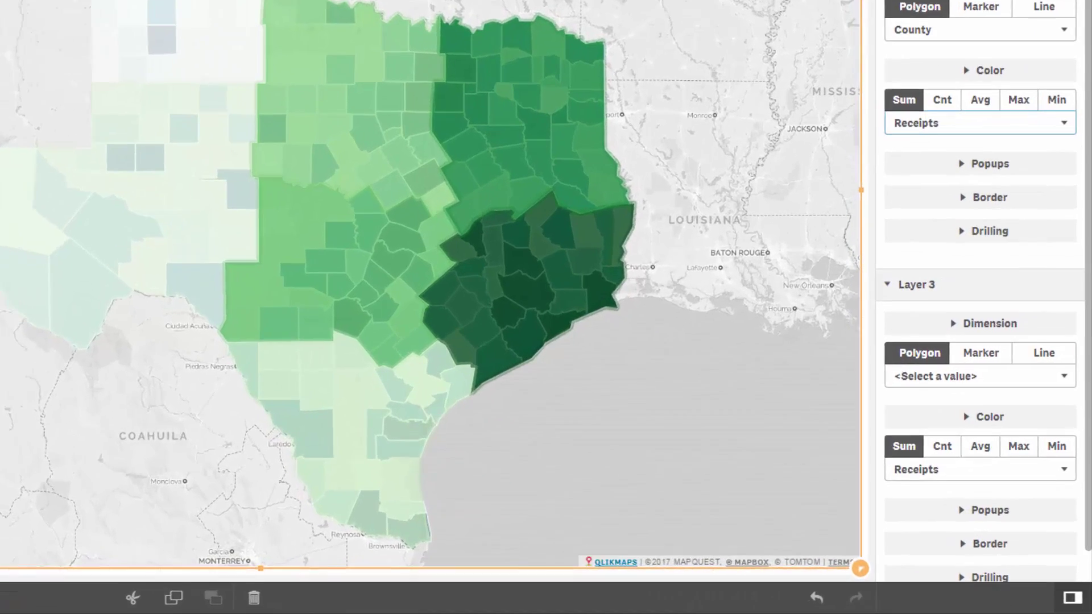
- Set Region as the County layer's drilling parent
{"action": "left_click", "coordinate": [1024, 362]}
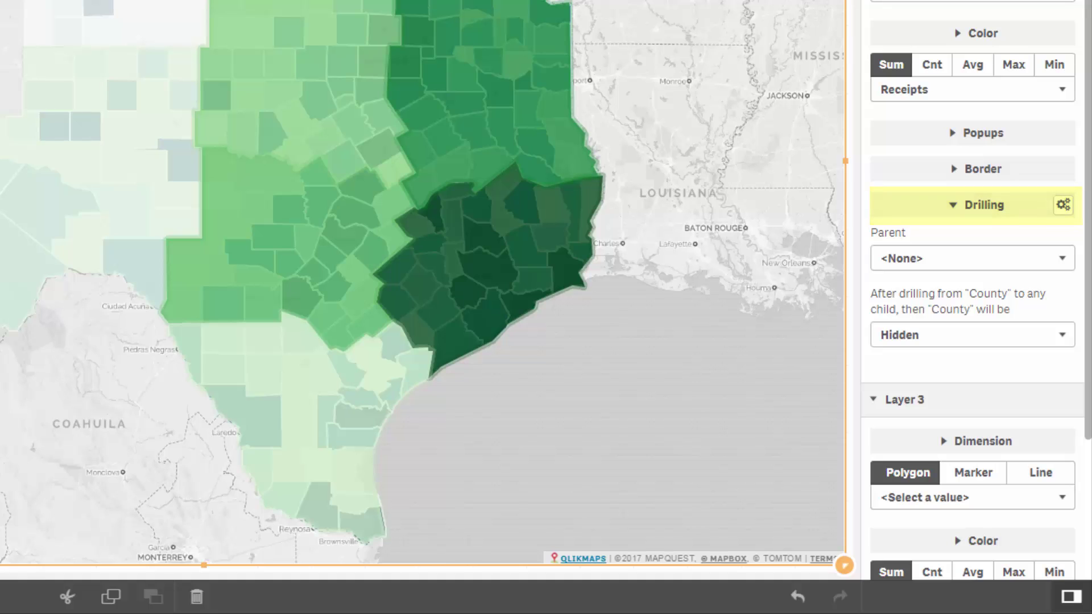
{"action": "left_click", "coordinate": [972, 258]}
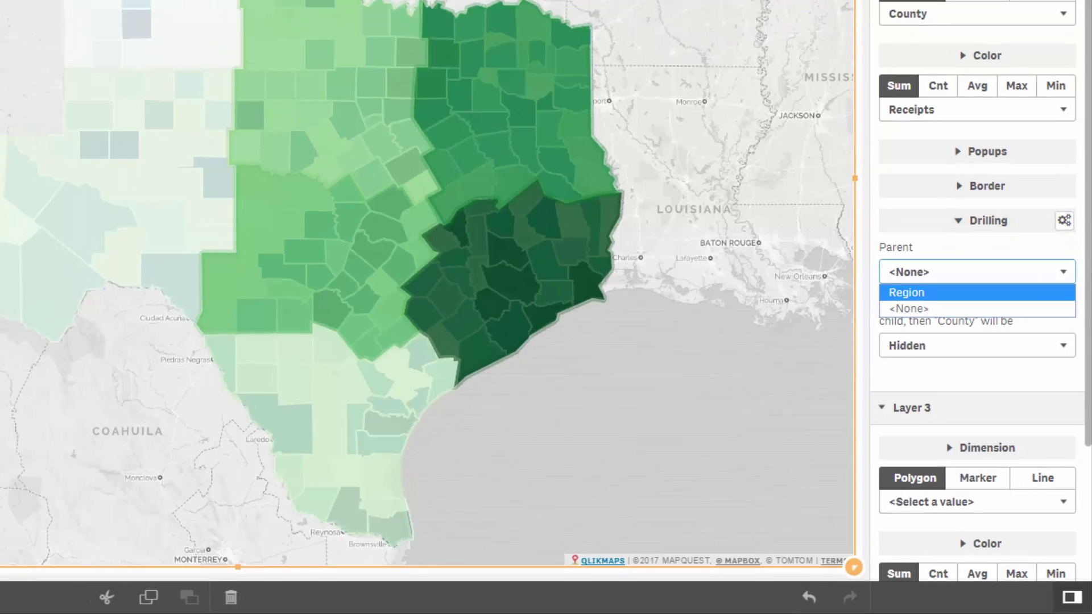
{"action": "left_click", "coordinate": [909, 292]}
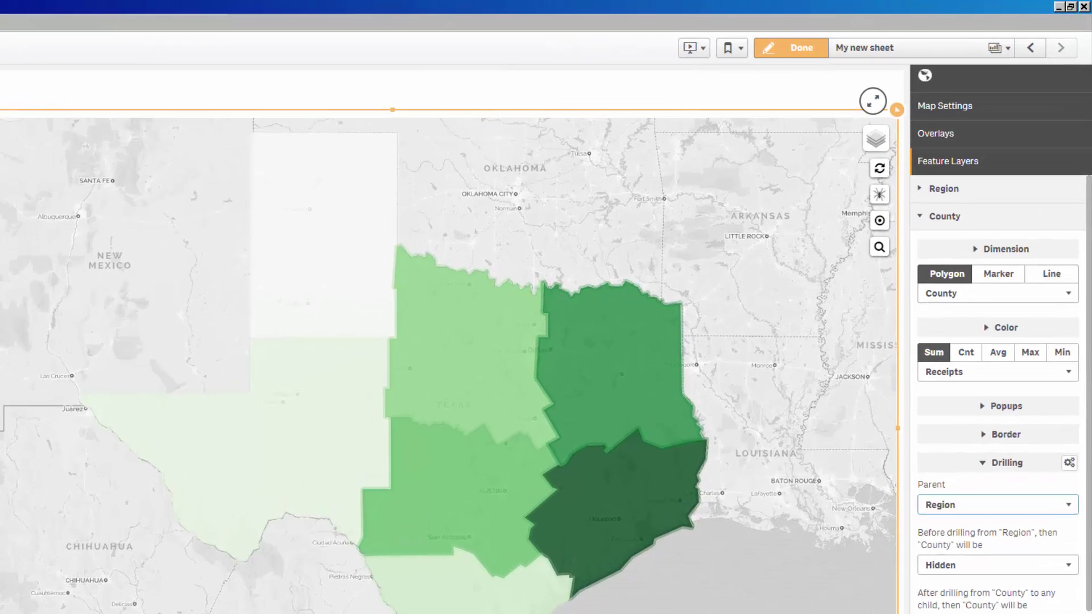
- Preview the County layer through the map's layer list and hide it again
{"action": "mouse_move", "coordinate": [922, 108]}
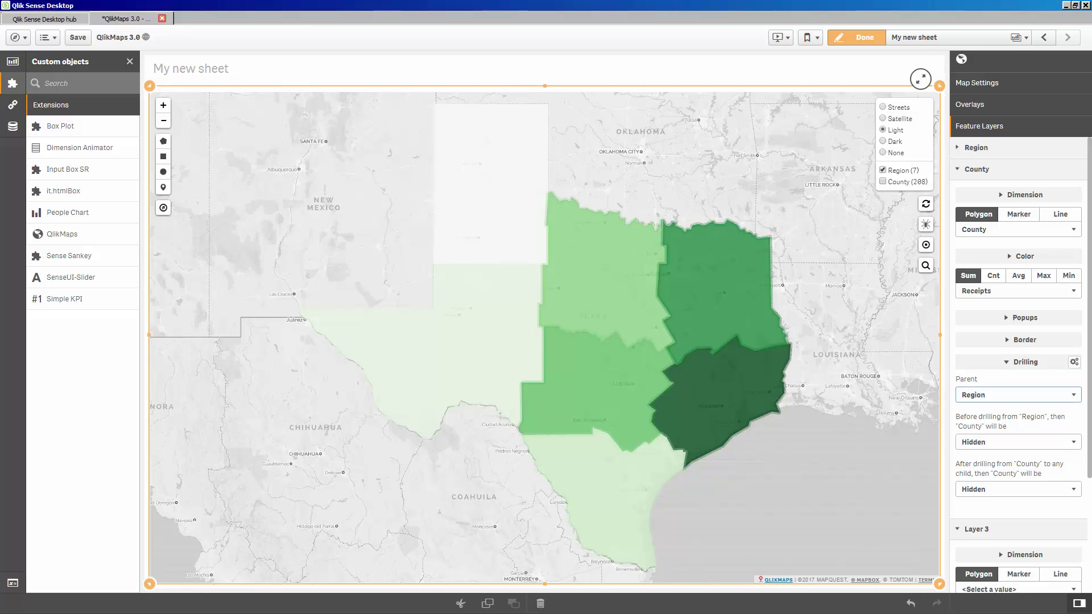
{"action": "left_click", "coordinate": [883, 182]}
{"action": "left_click", "coordinate": [883, 181]}
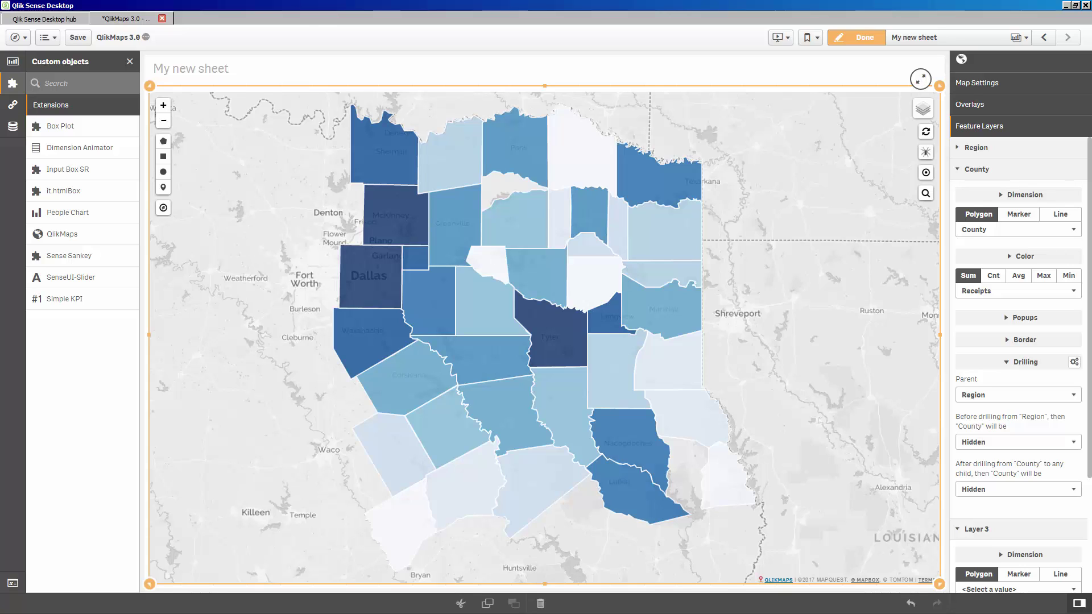
- Clear the North East Region selection outside edit mode and resume editing the sheet
{"action": "left_click", "coordinate": [856, 37]}
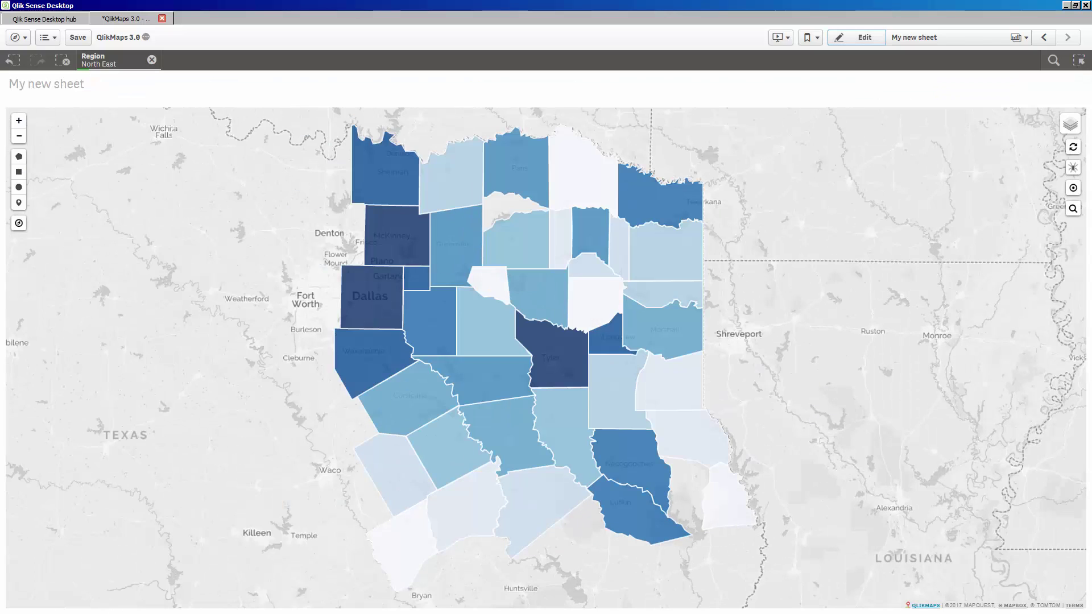
{"action": "left_click", "coordinate": [152, 60]}
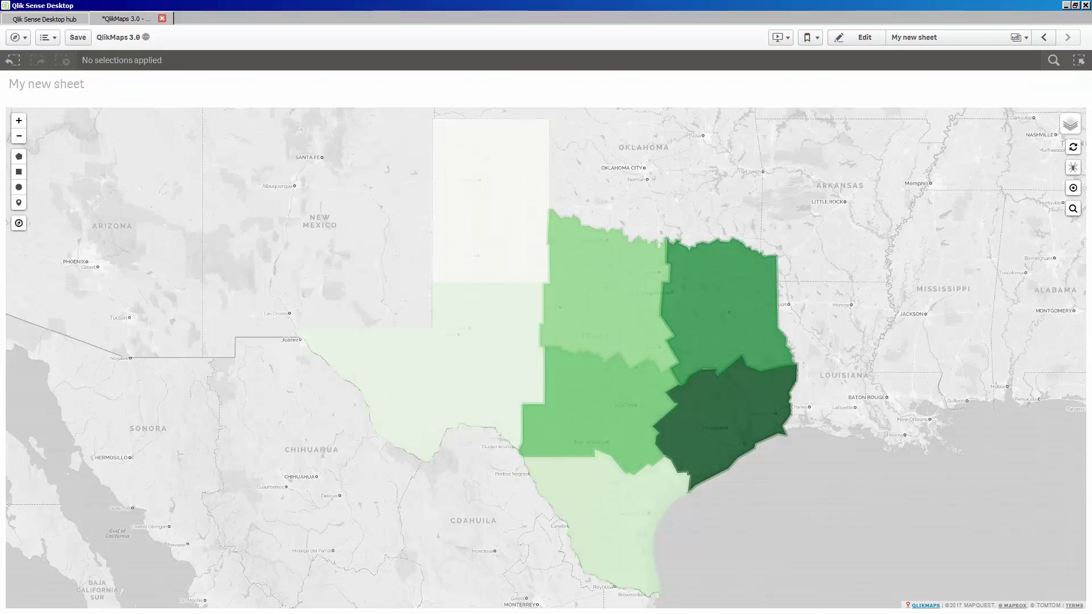
{"action": "left_click", "coordinate": [855, 37]}
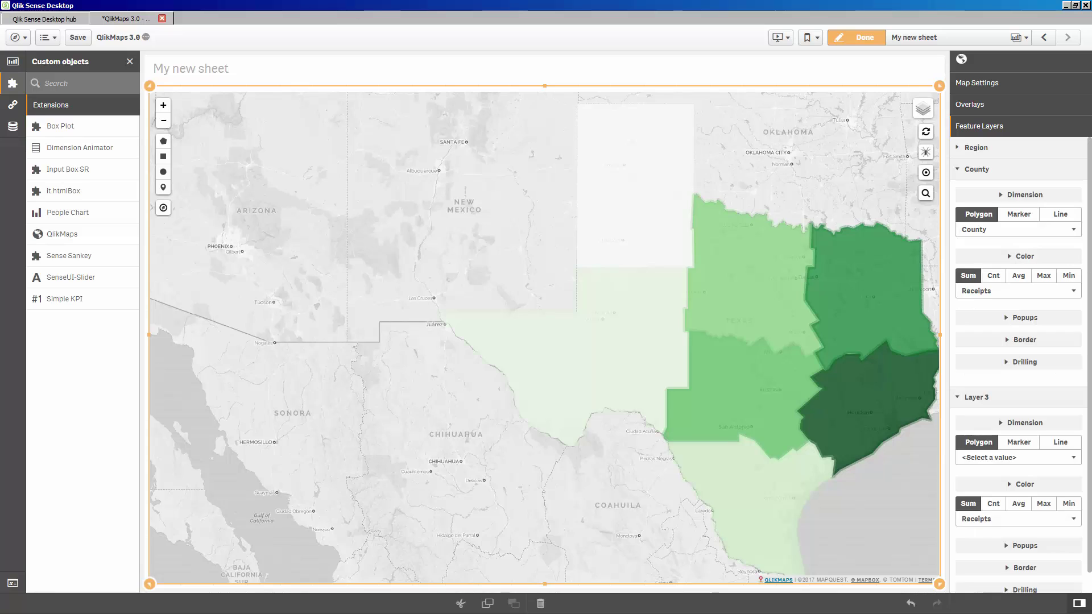
- Set up the third feature layer as a polygon layer by Zip
{"action": "left_click", "coordinate": [976, 169]}
{"action": "left_click", "coordinate": [1020, 251]}
{"action": "key", "text": "z"}
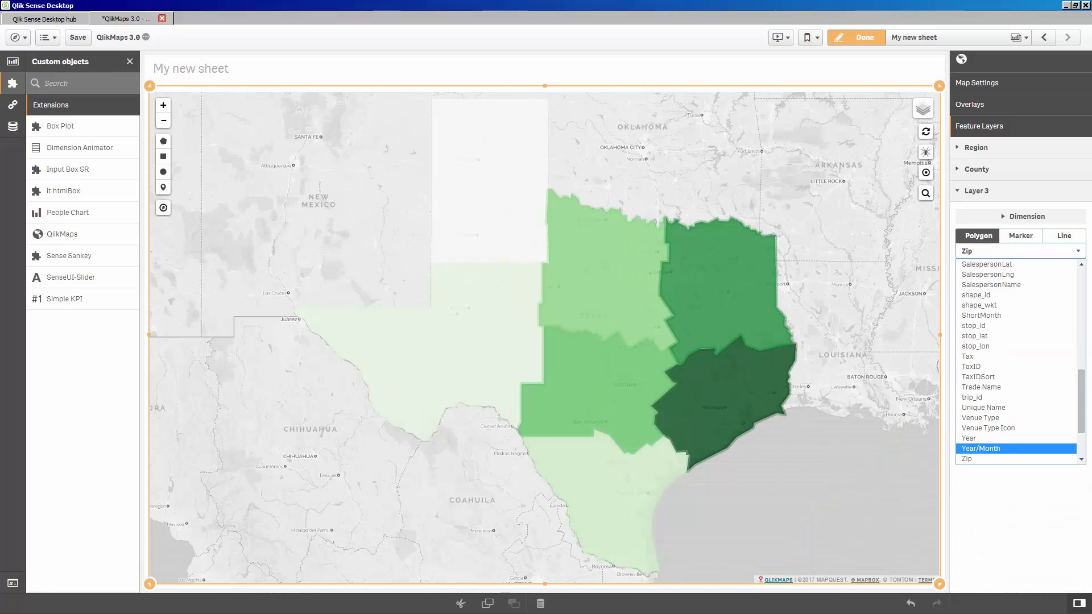
{"action": "left_click", "coordinate": [989, 459]}
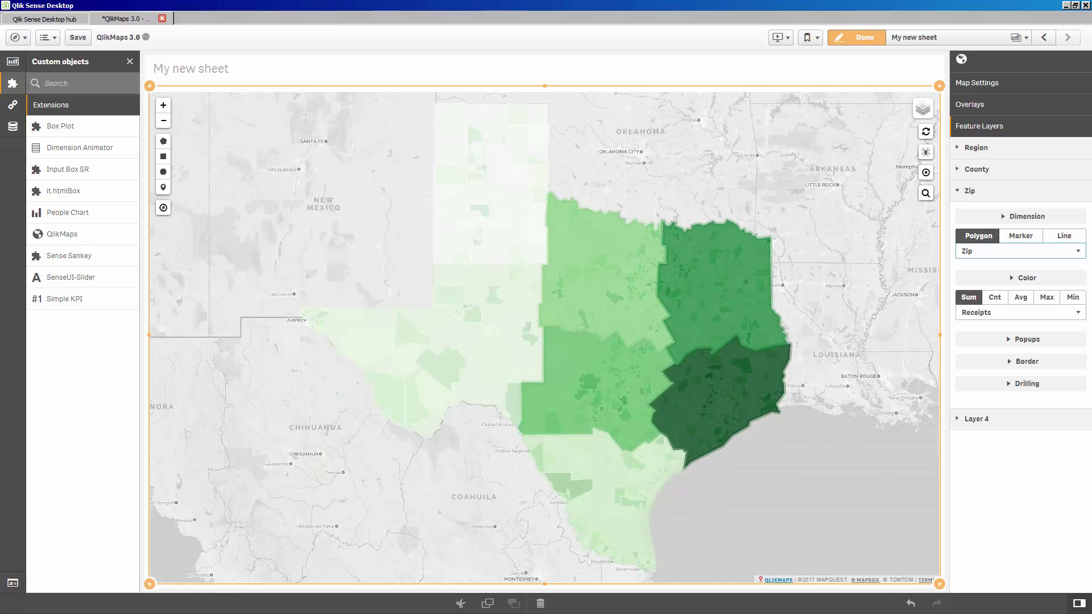
- Hide the Region layer to view the Zip polygons on their own and show Region again
{"action": "mouse_move", "coordinate": [922, 108]}
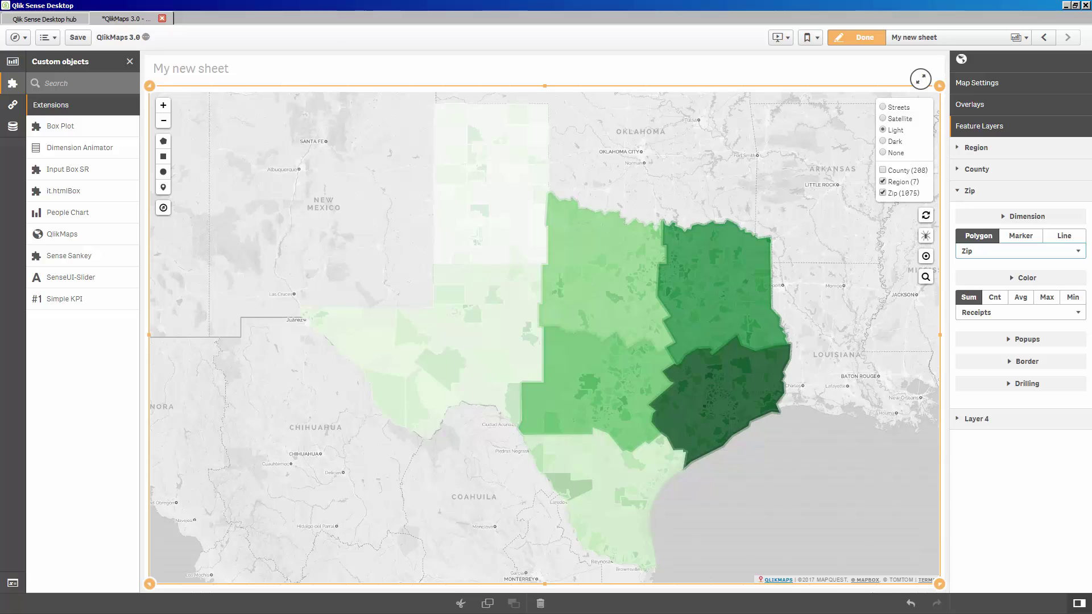
{"action": "left_click", "coordinate": [882, 181]}
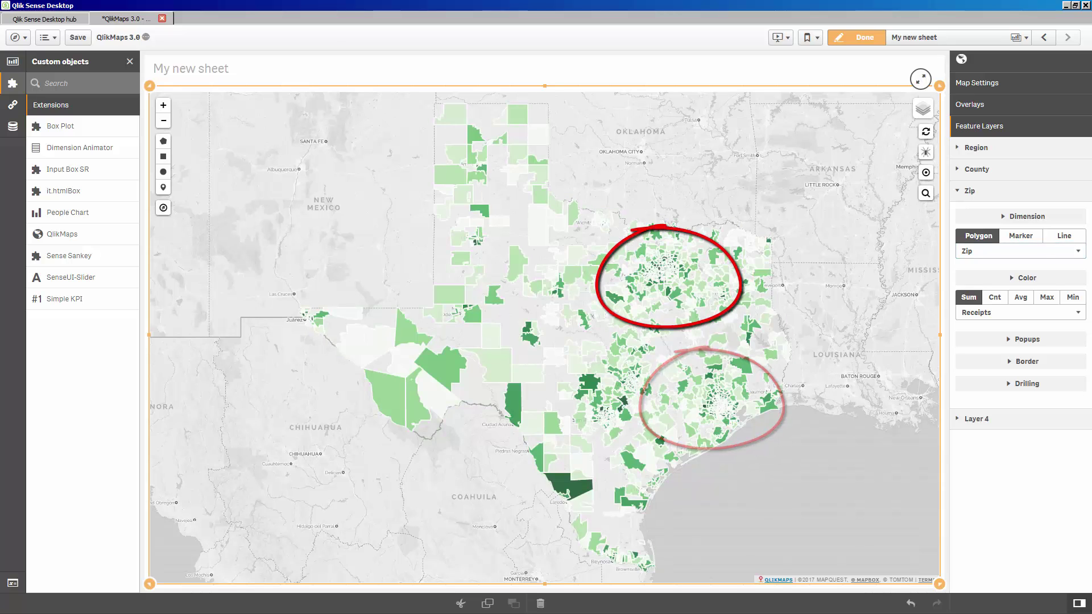
{"action": "mouse_move", "coordinate": [923, 108]}
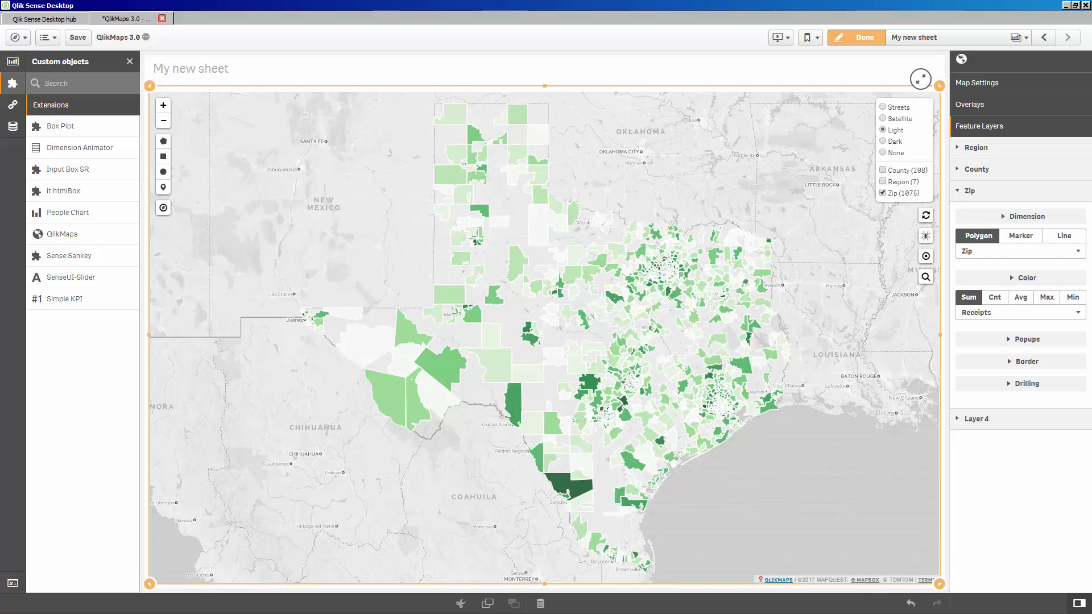
{"action": "left_click", "coordinate": [882, 181]}
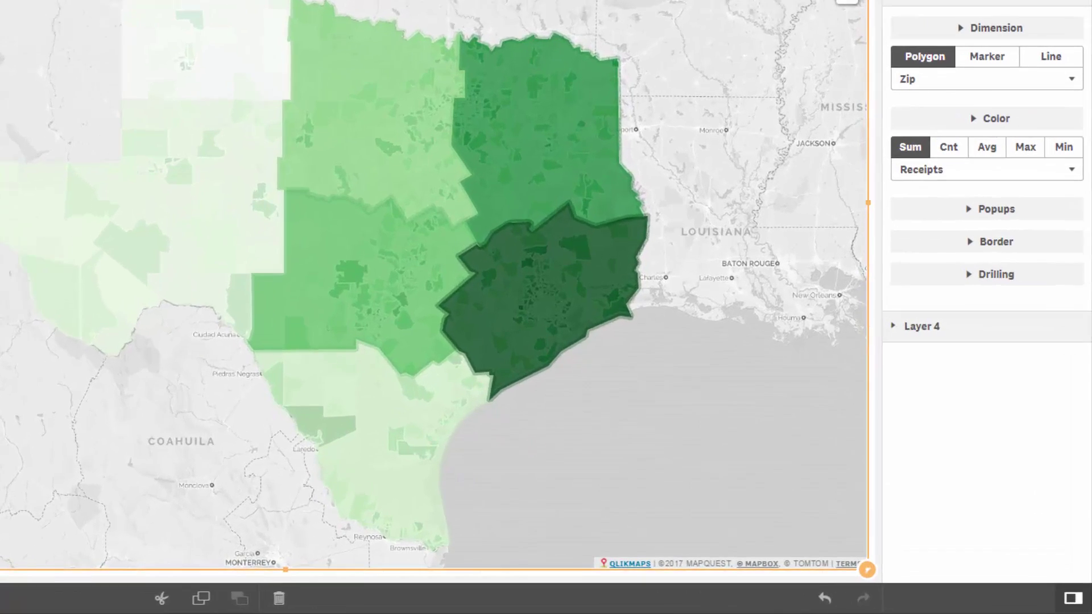
- Set County as the Zip layer's drilling parent and make Zip Unavailable before drilling from County
{"action": "left_click", "coordinate": [996, 274]}
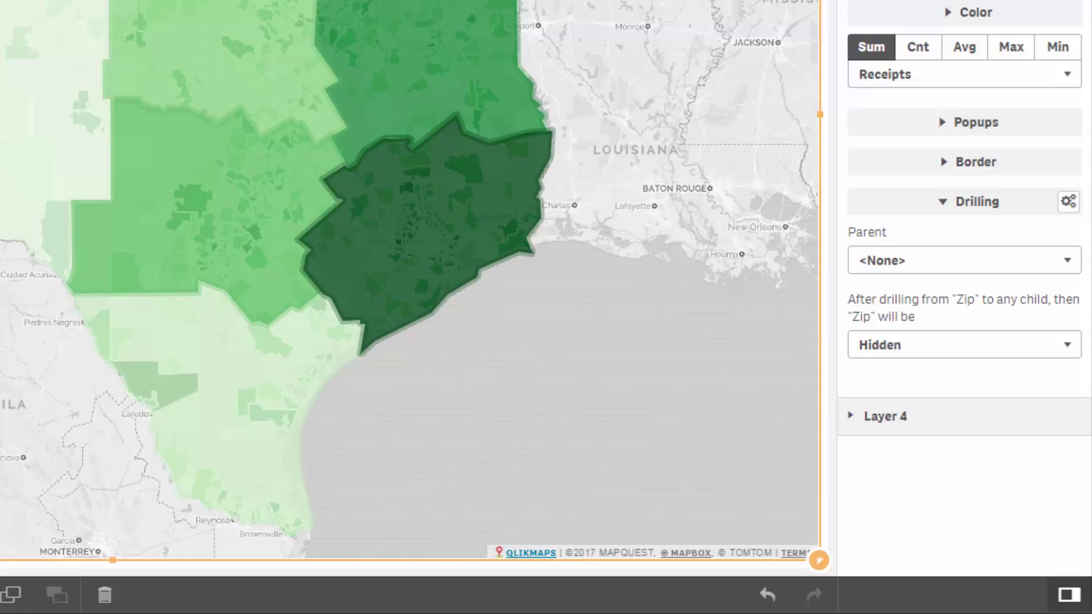
{"action": "left_click", "coordinate": [995, 260]}
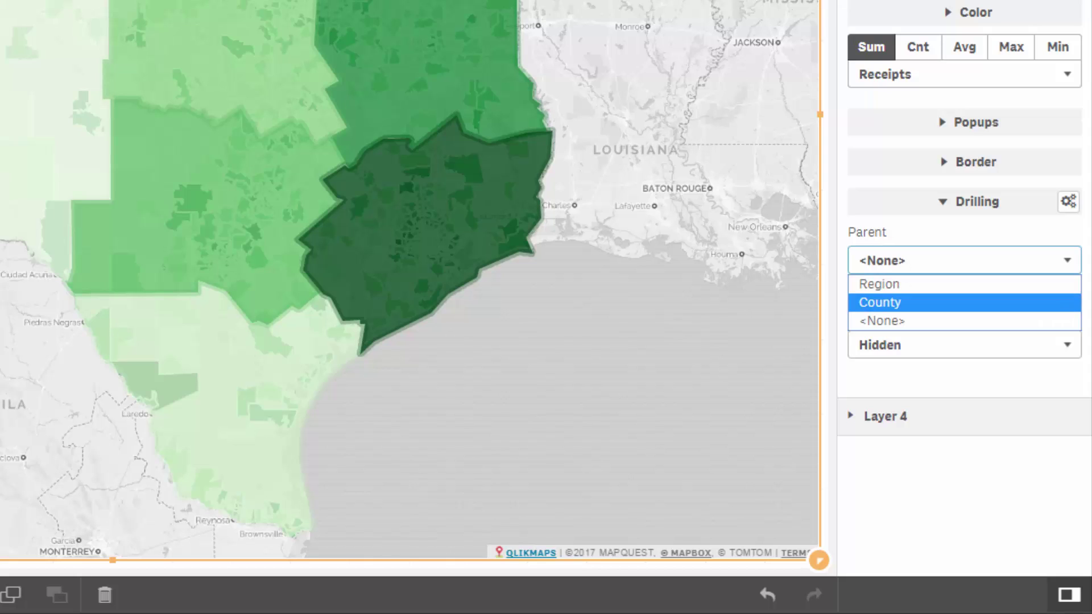
{"action": "left_click", "coordinate": [880, 302]}
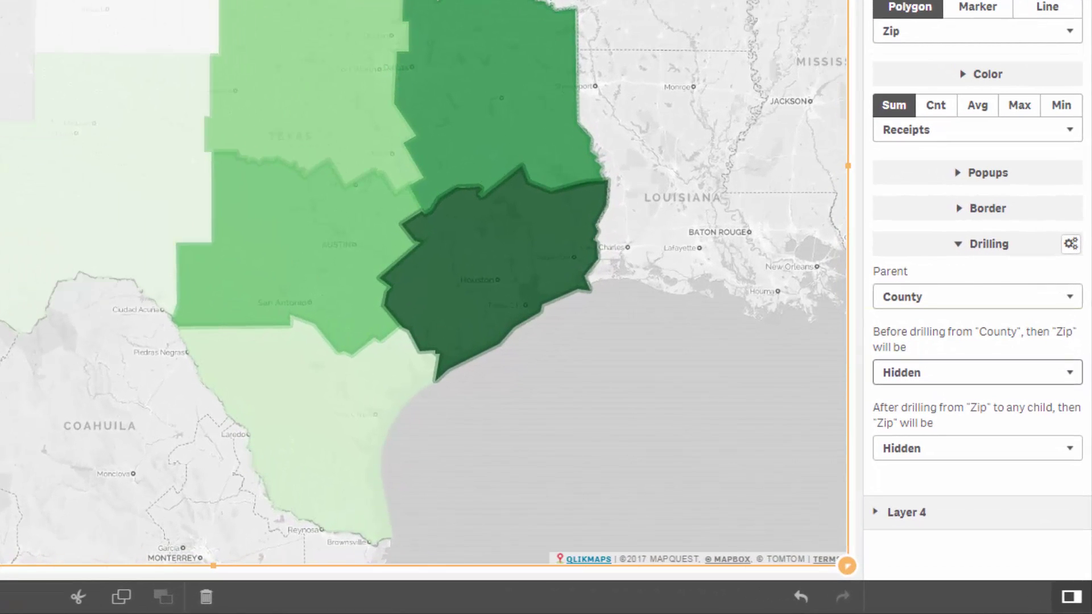
{"action": "left_click", "coordinate": [976, 372]}
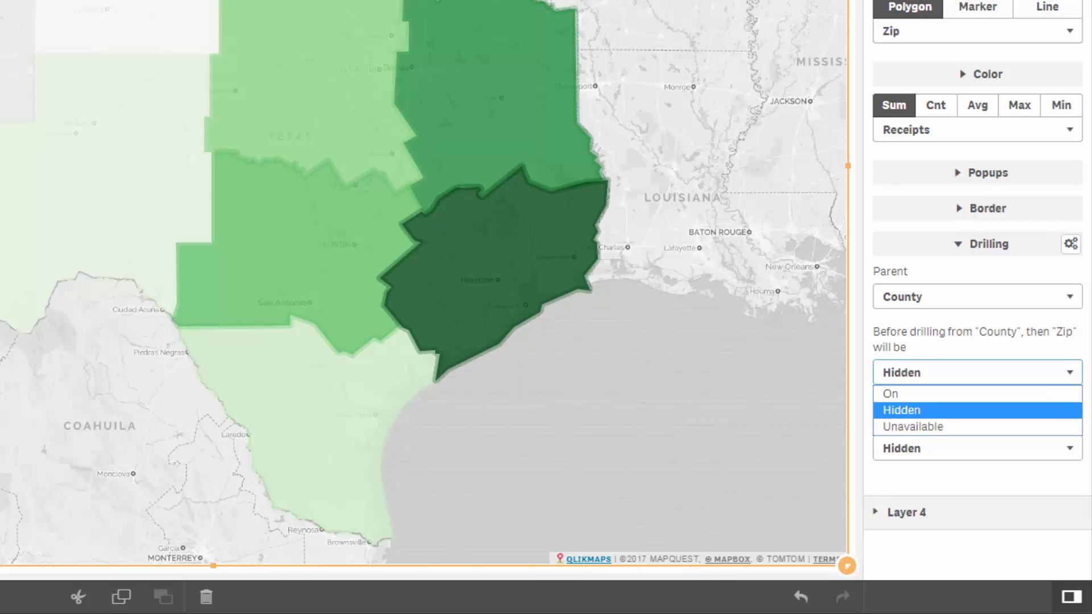
{"action": "left_click", "coordinate": [913, 427]}
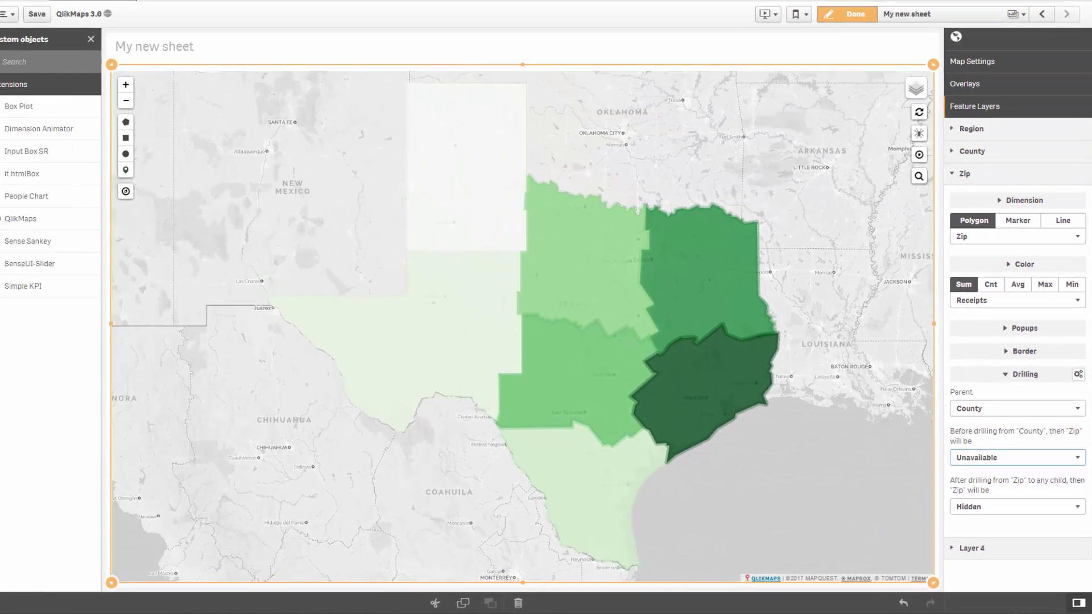